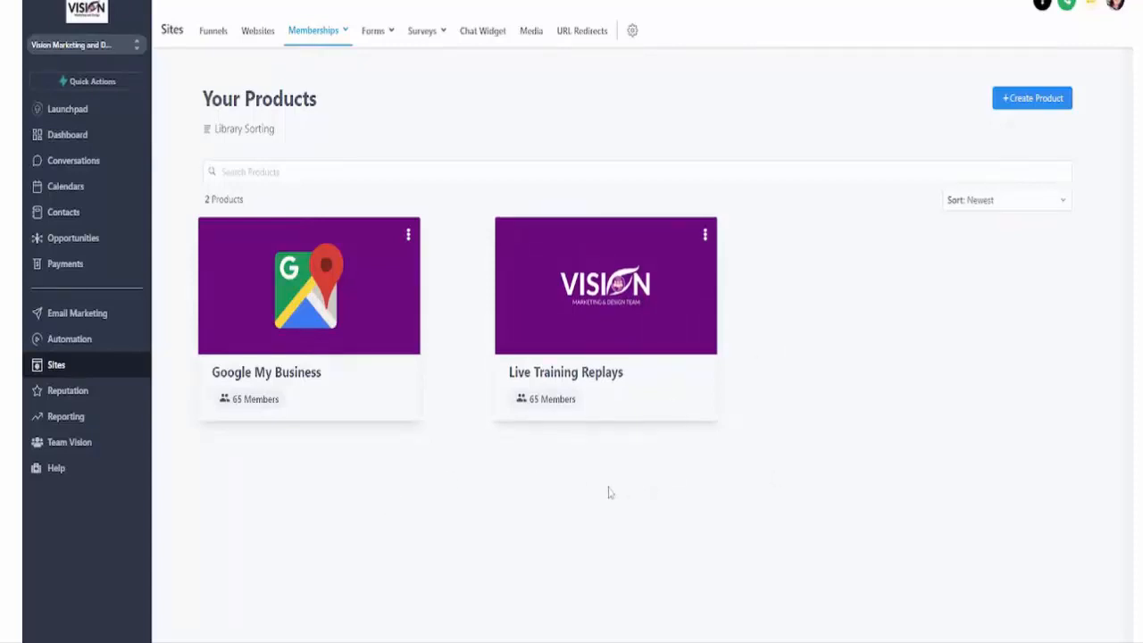
Step: Open the LIVE Training Replays offer for editing, review its details and included products, and return to the offers list
mouse_move(344, 52)
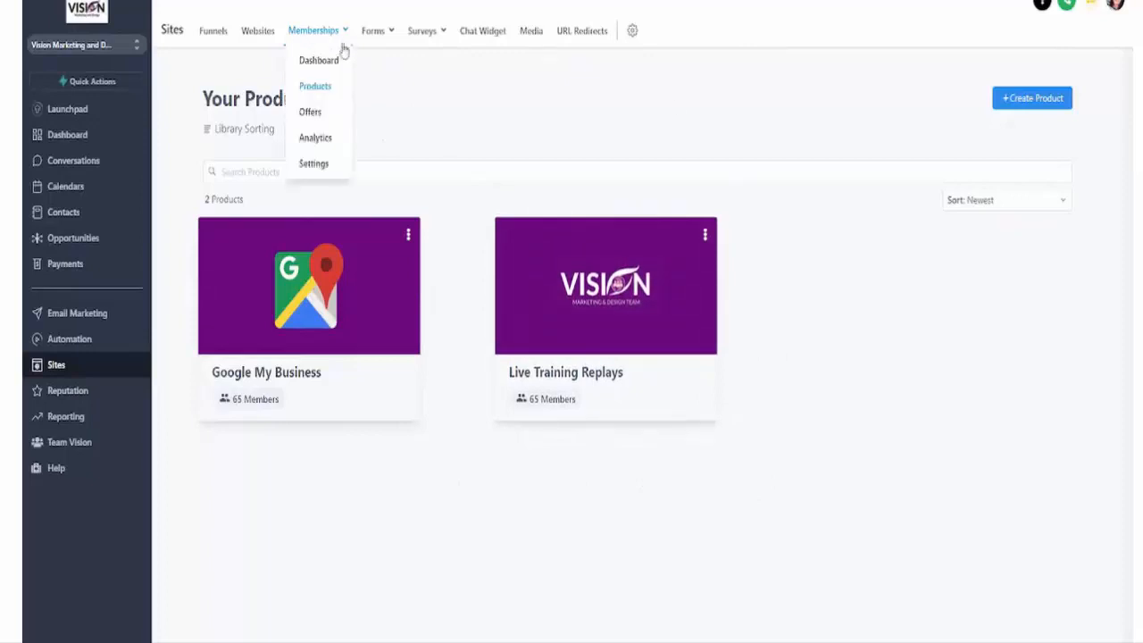
left_click(311, 113)
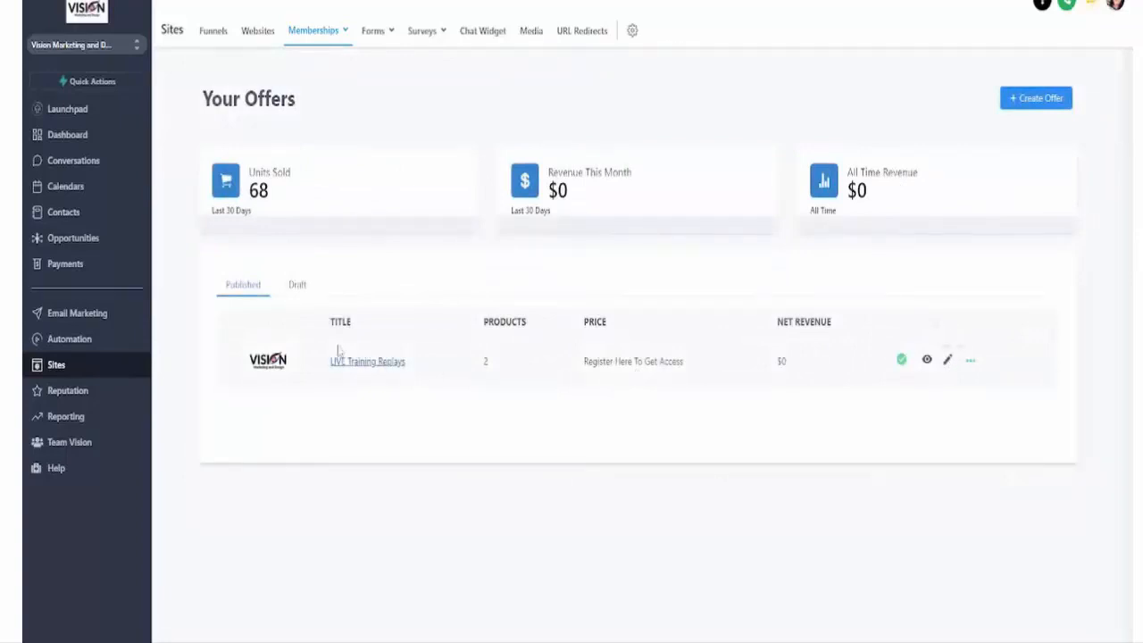
left_click(948, 359)
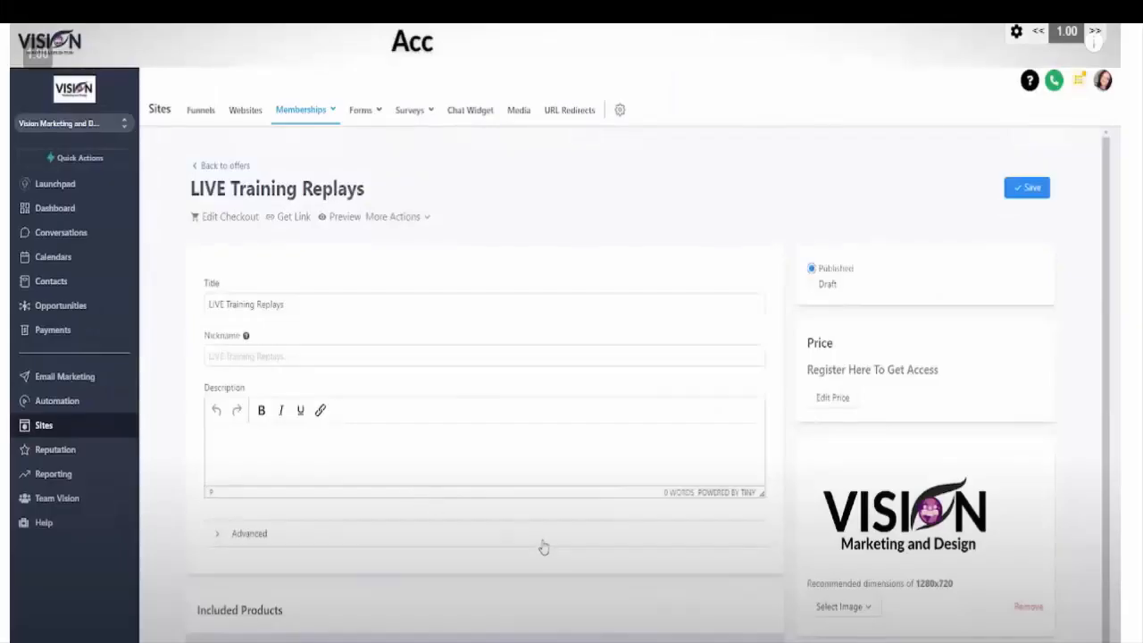
scroll(541, 544, "down", 1)
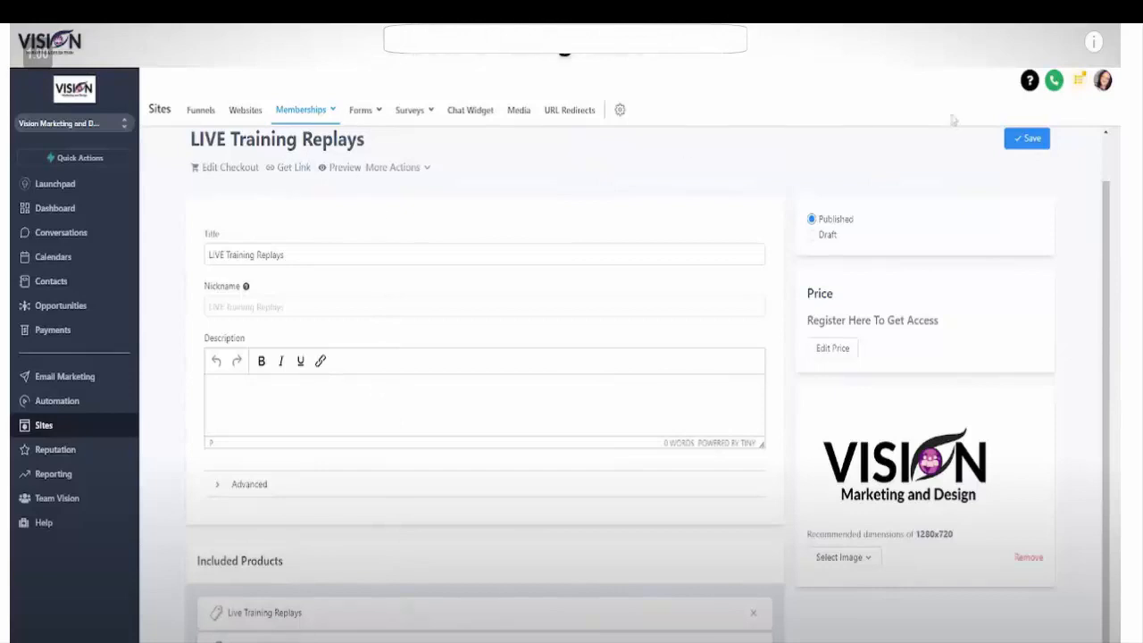
scroll(676, 379, "up", 1)
left_click(215, 169)
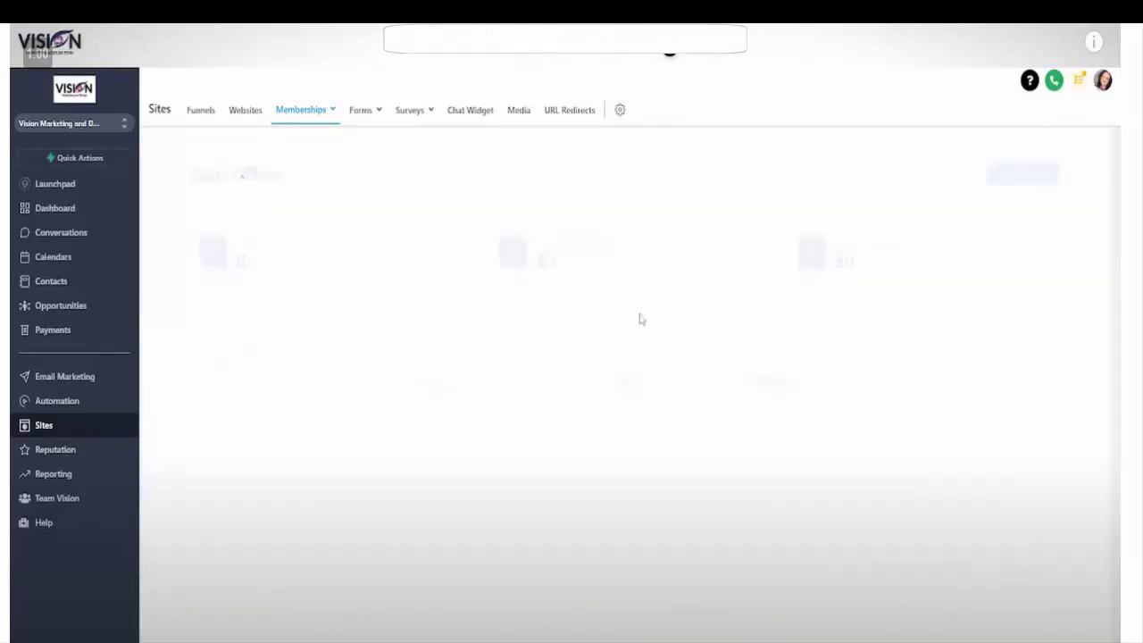
Step: View the members' product progress analytics for Live Training Replays and return to the analytics overview
mouse_move(311, 125)
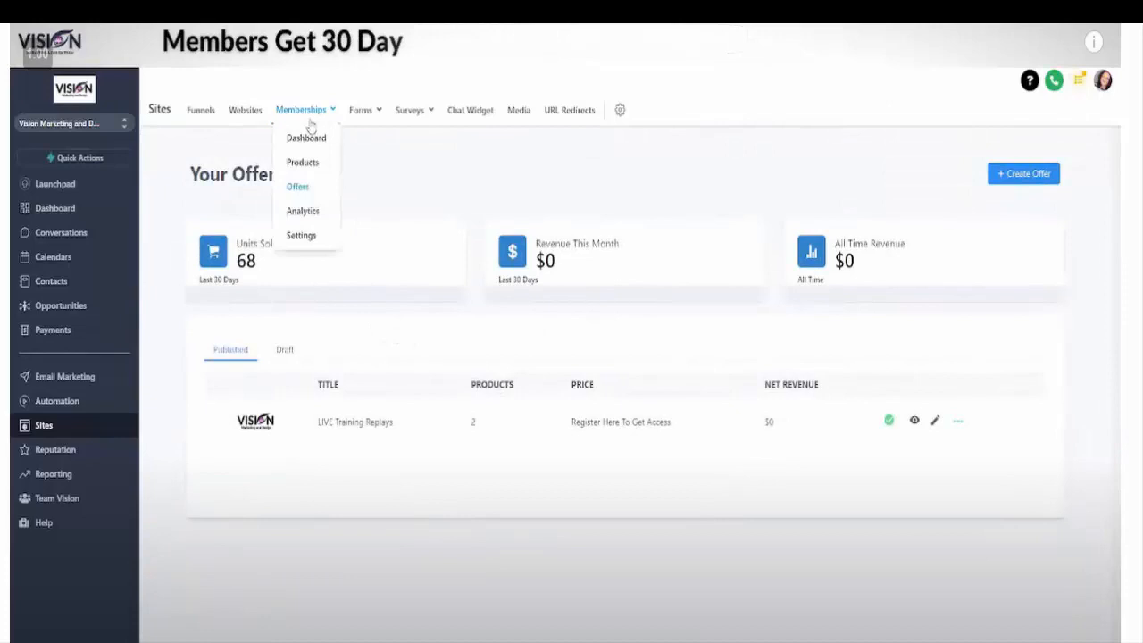
left_click(304, 212)
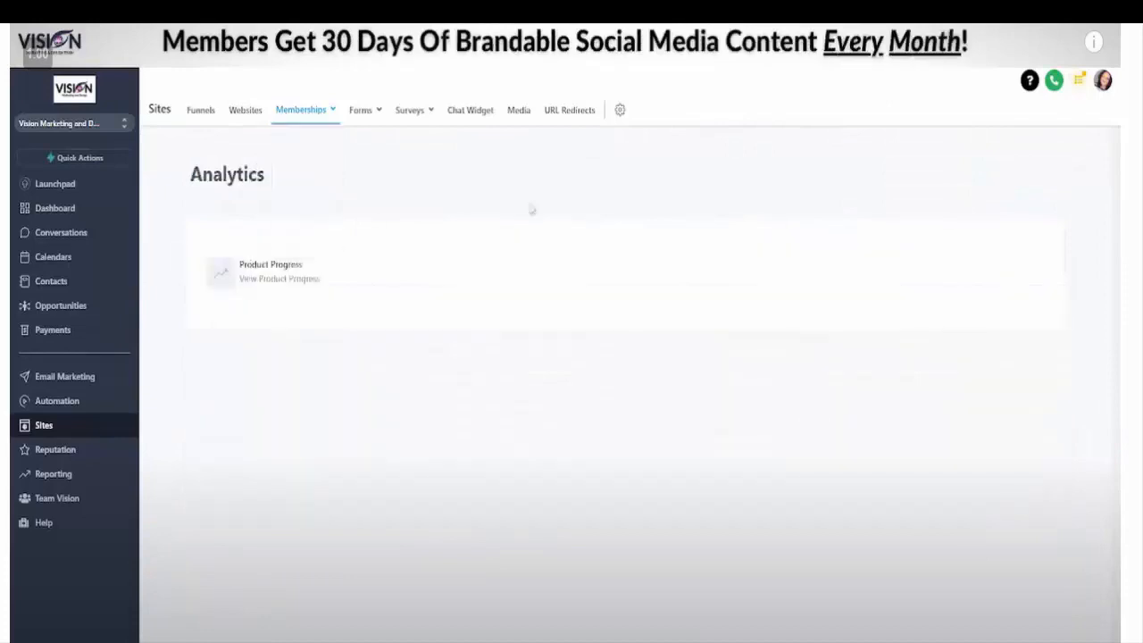
left_click(289, 270)
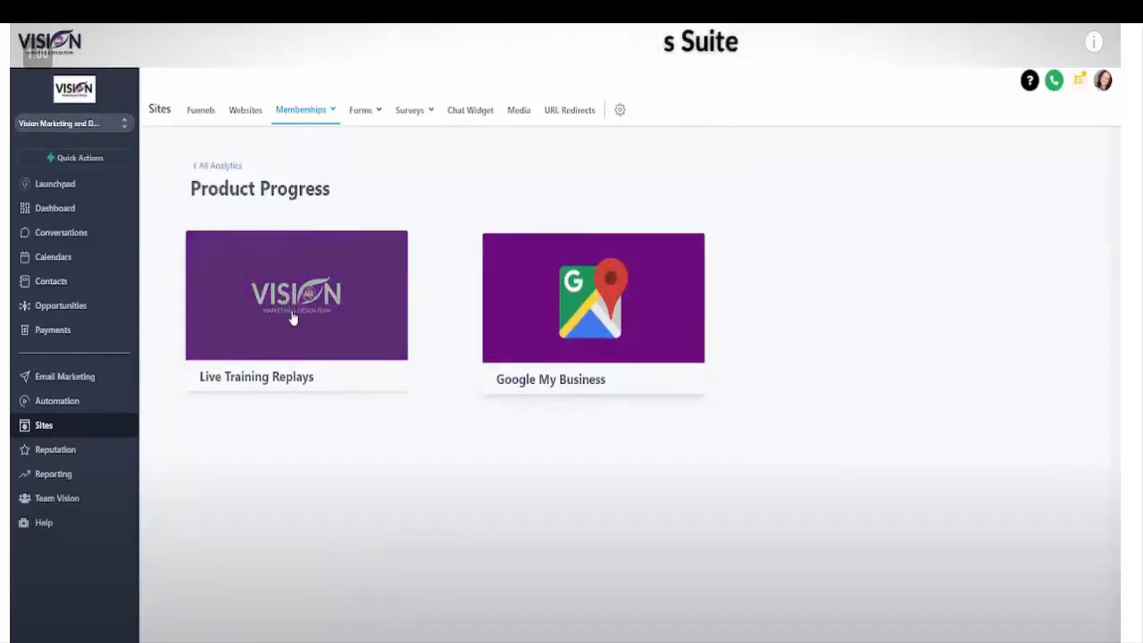
left_click(292, 314)
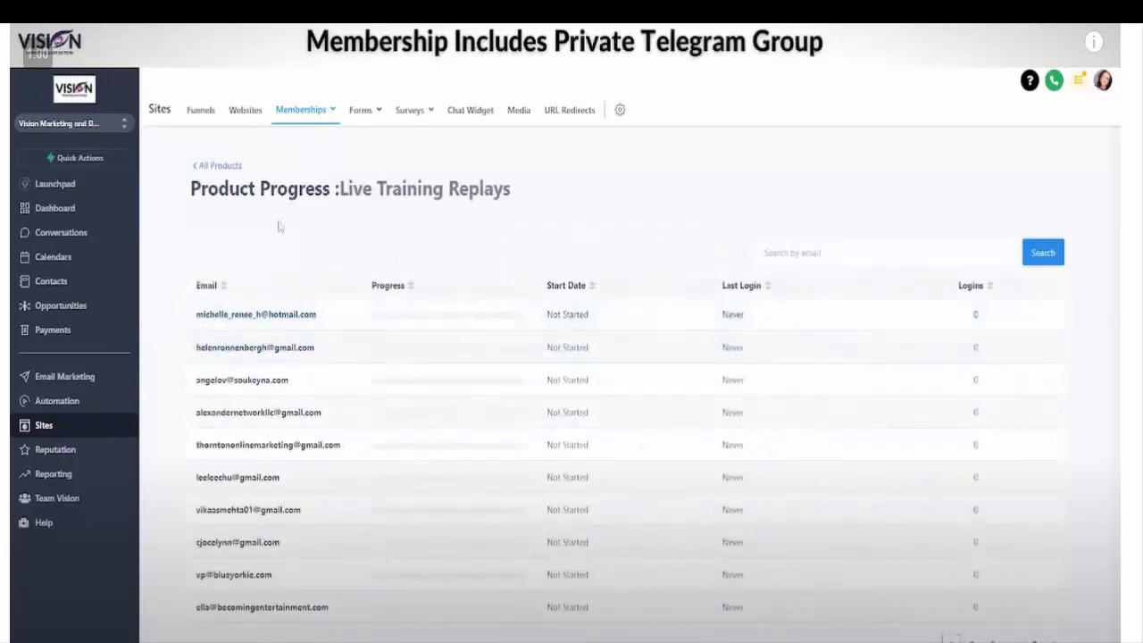
left_click(213, 167)
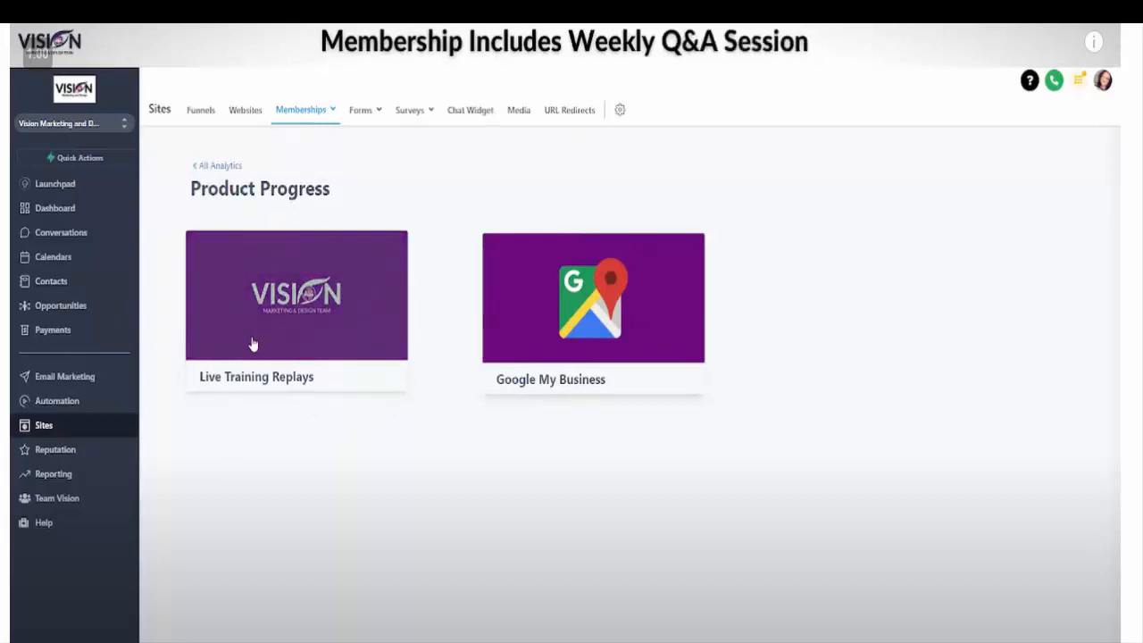
left_click(222, 167)
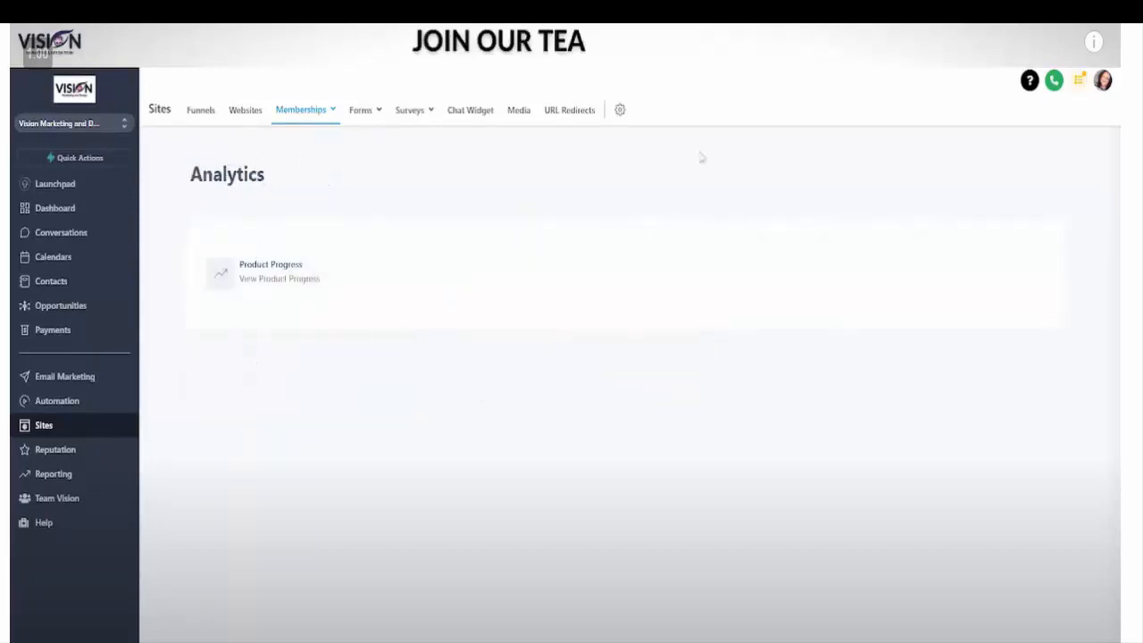
Step: Open the membership site details and review the title, subdomain, support contact and magic link fields
mouse_move(301, 110)
left_click(301, 238)
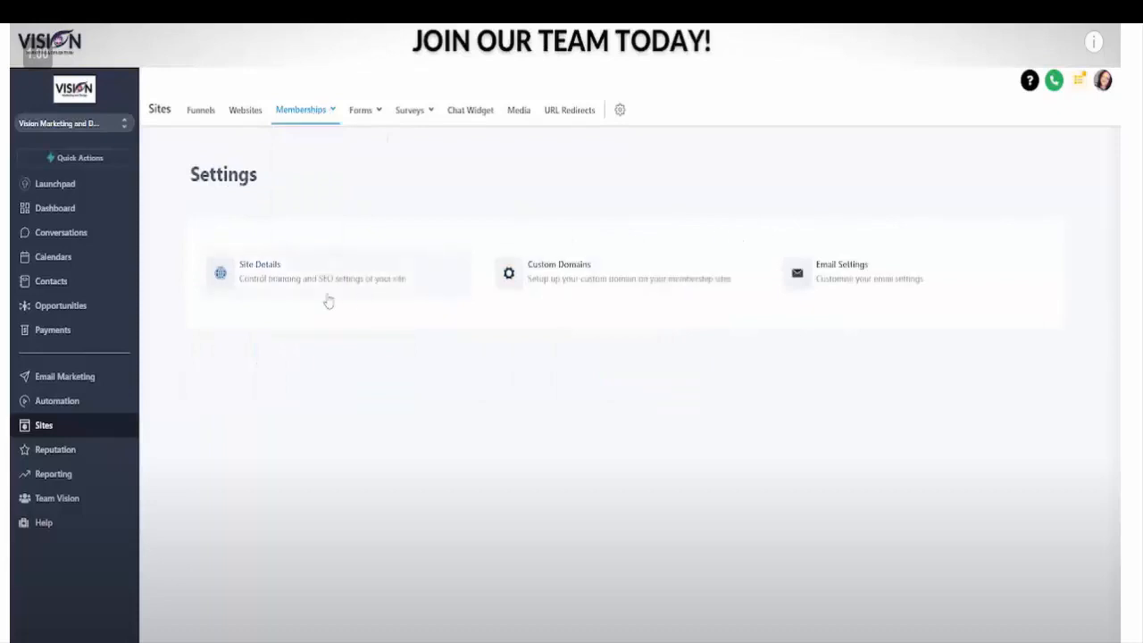
left_click(304, 270)
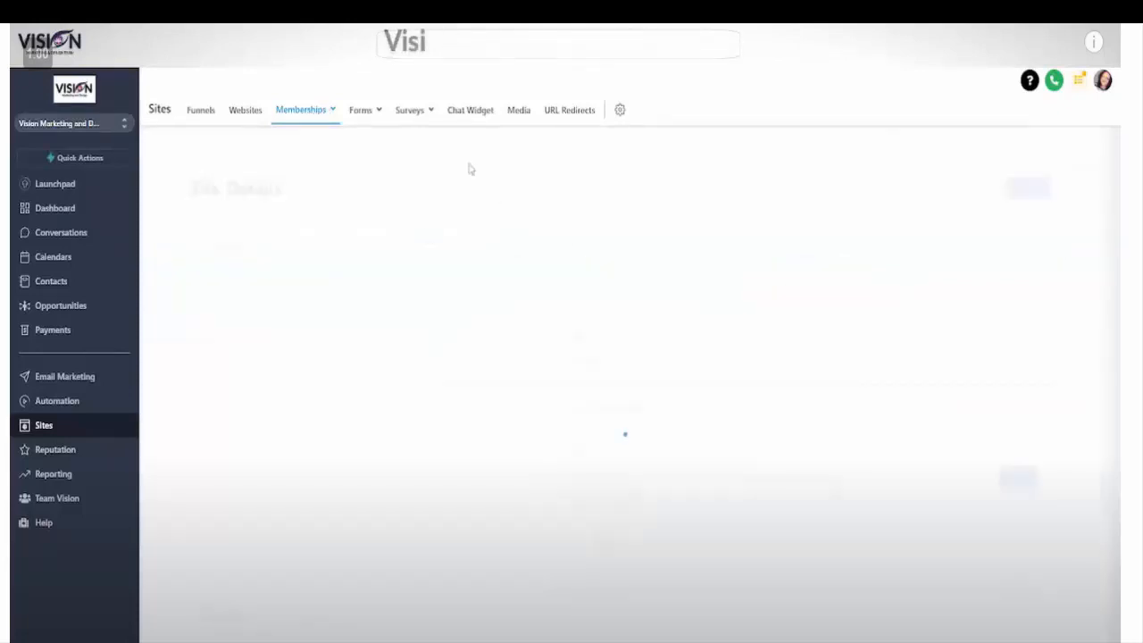
left_click(584, 292)
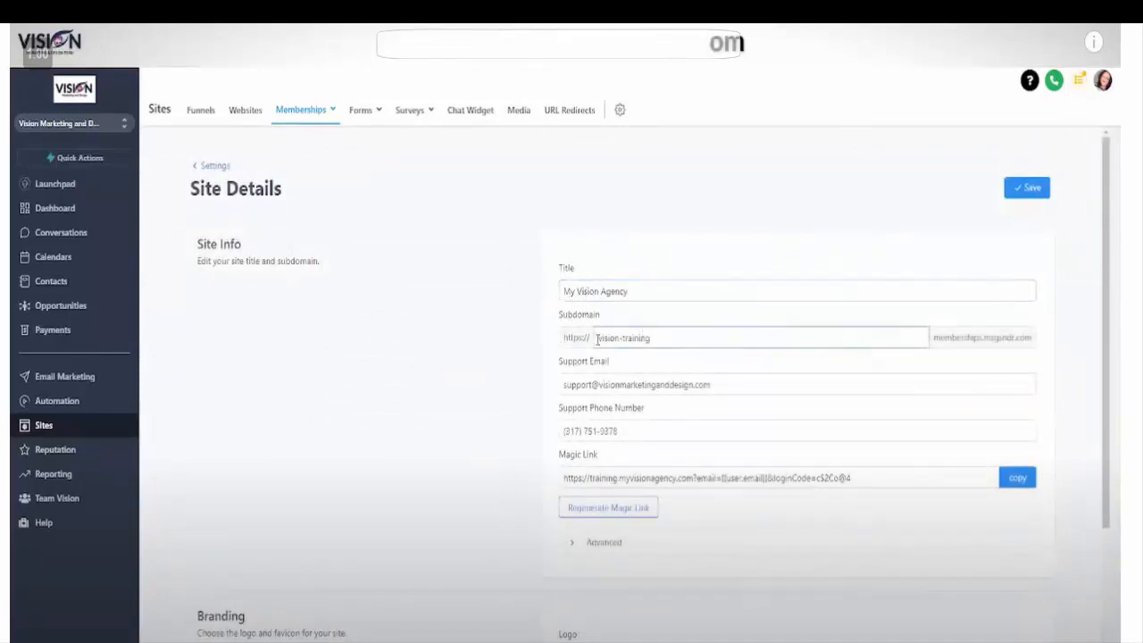
scroll(760, 332, "down", 3)
scroll(688, 203, "up", 2)
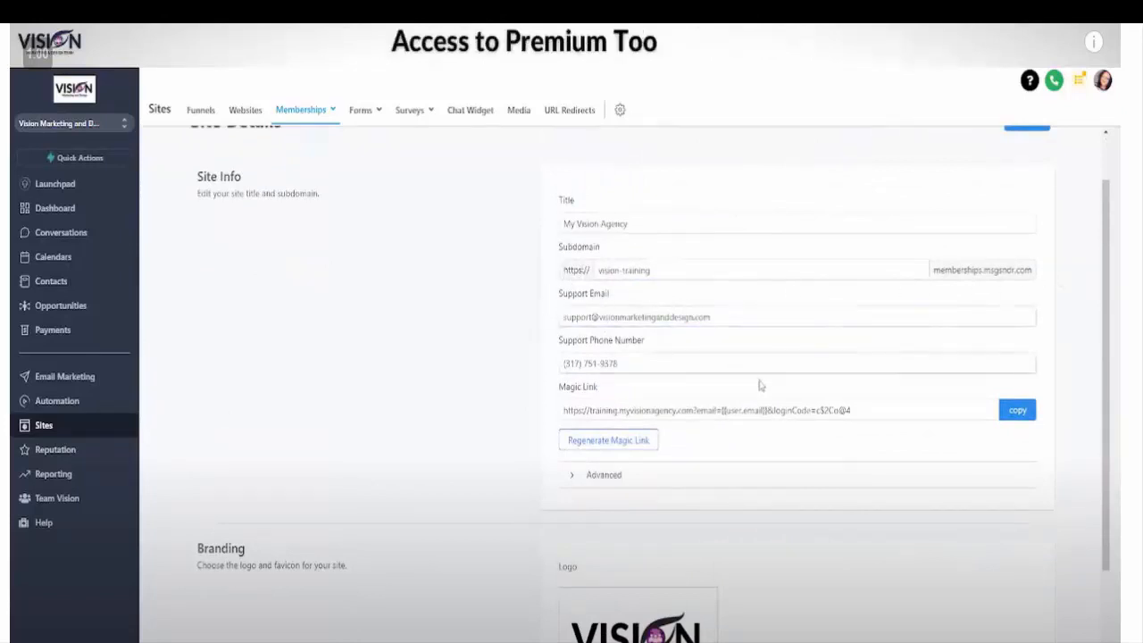
left_click(564, 364)
scroll(613, 356, "down", 3)
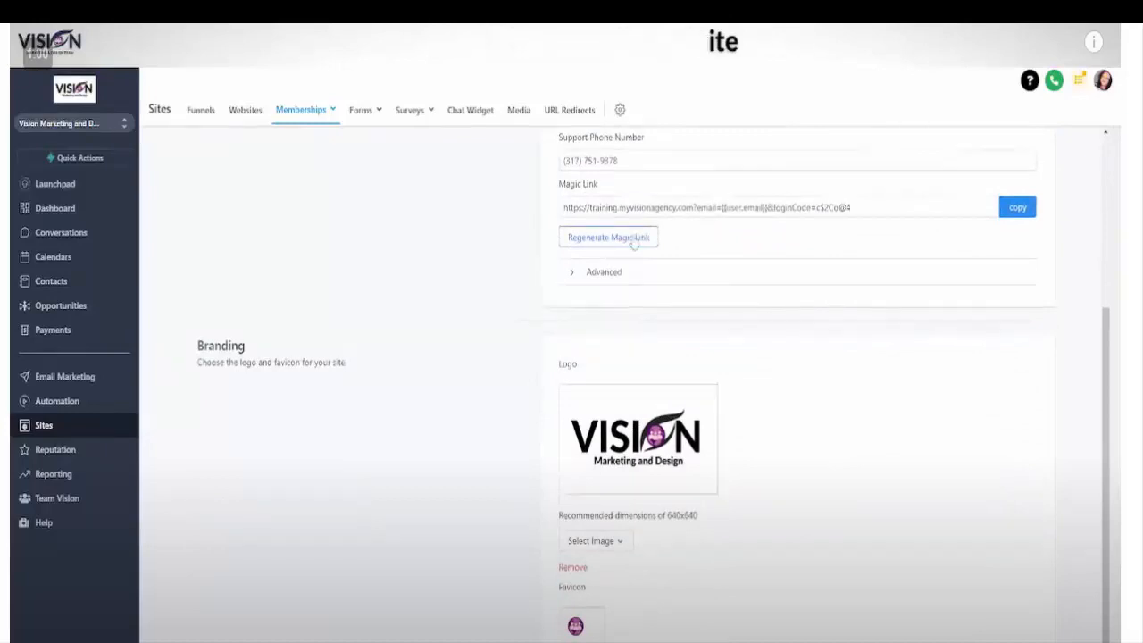
Step: Expand the advanced site options, examine the custom JS, custom CSS, tracking code and branding sections, and return to the membership settings
left_click(596, 274)
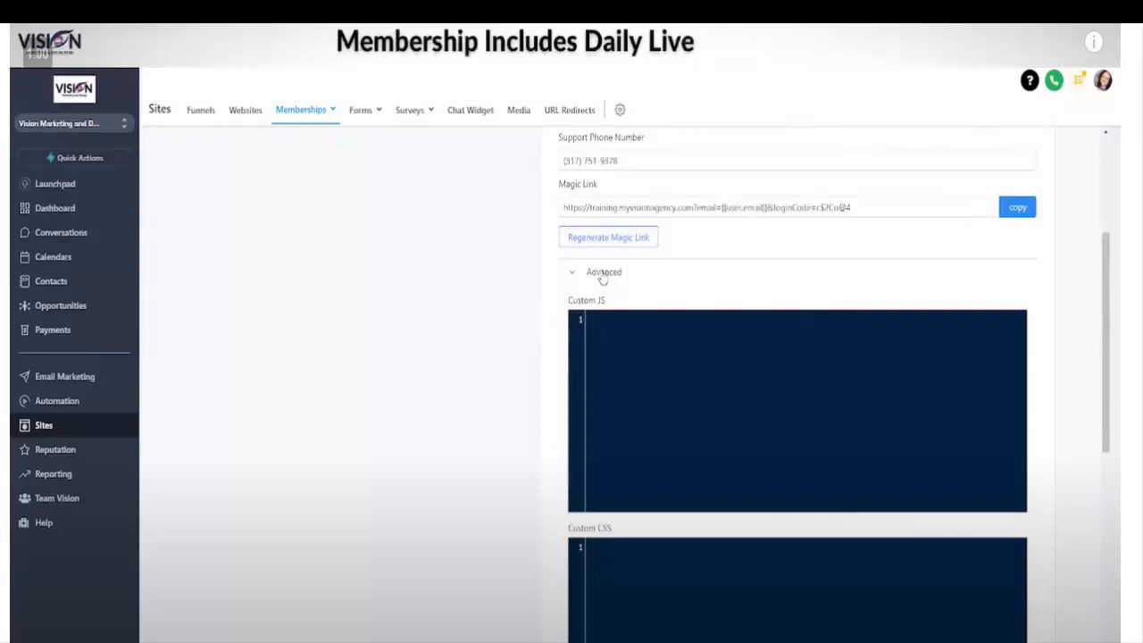
scroll(842, 475, "down", 4)
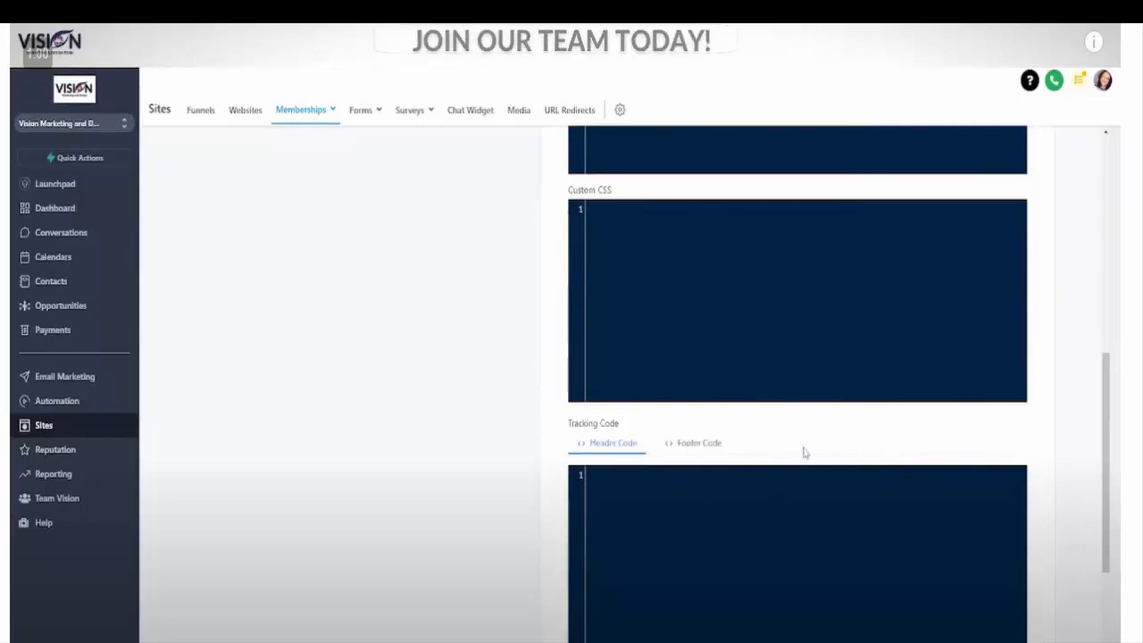
scroll(902, 460, "down", 5)
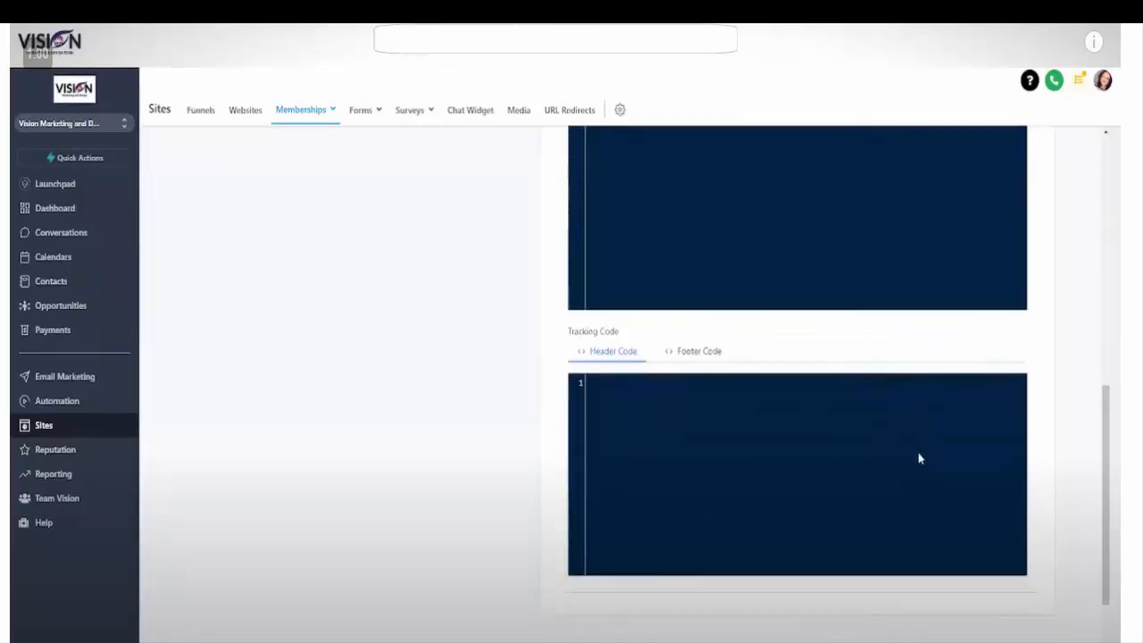
scroll(896, 454, "down", 1)
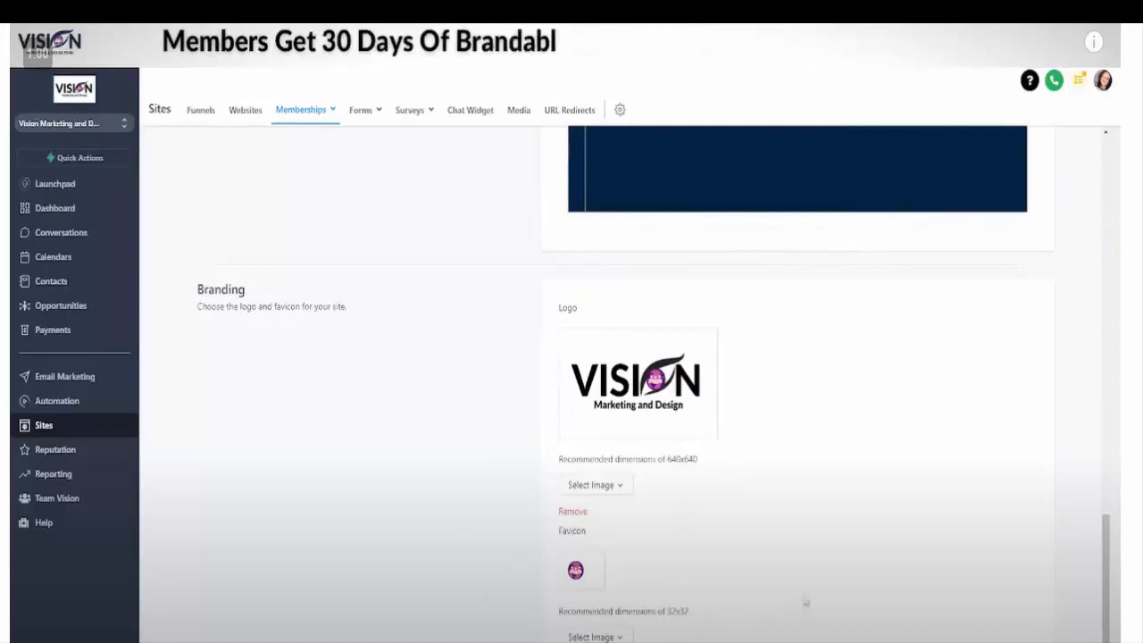
scroll(809, 589, "up", 10)
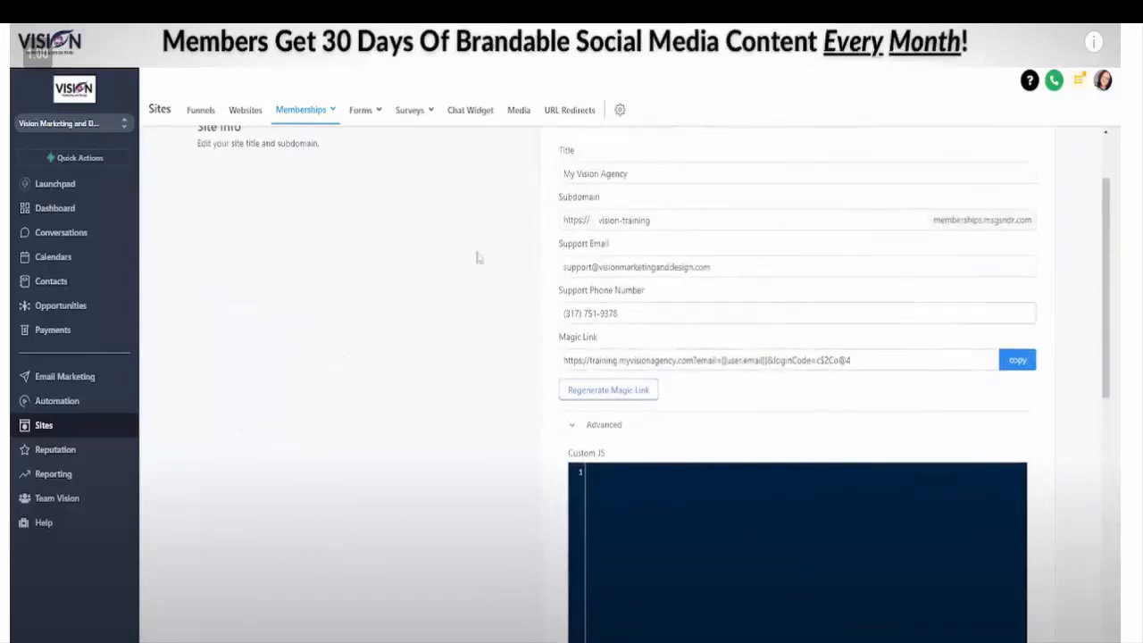
scroll(829, 497, "up", 3)
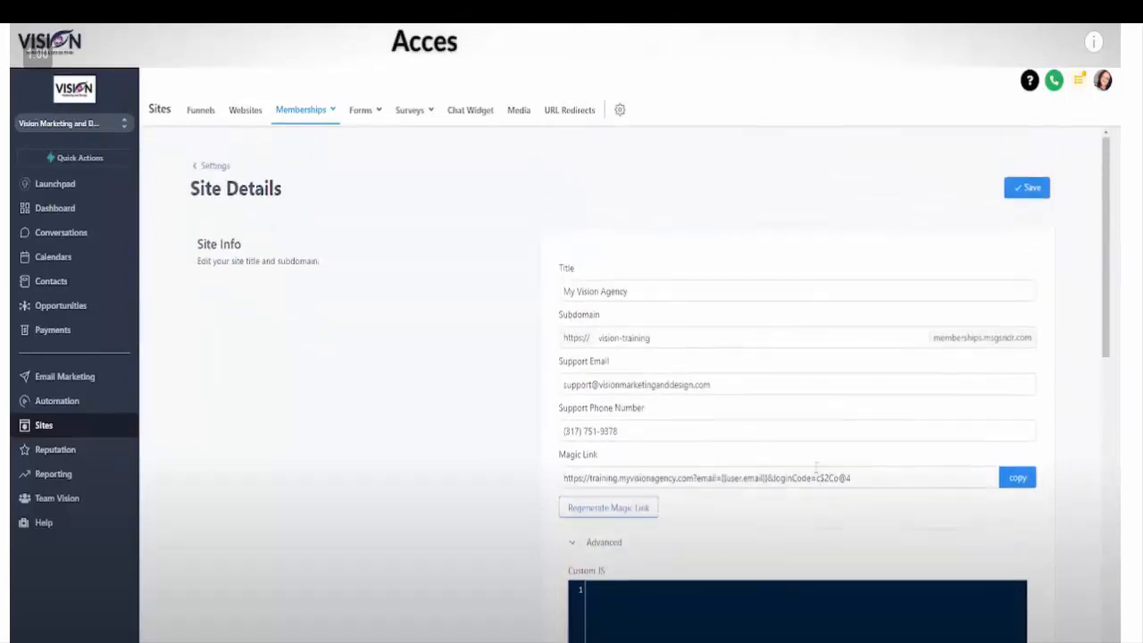
left_click(214, 166)
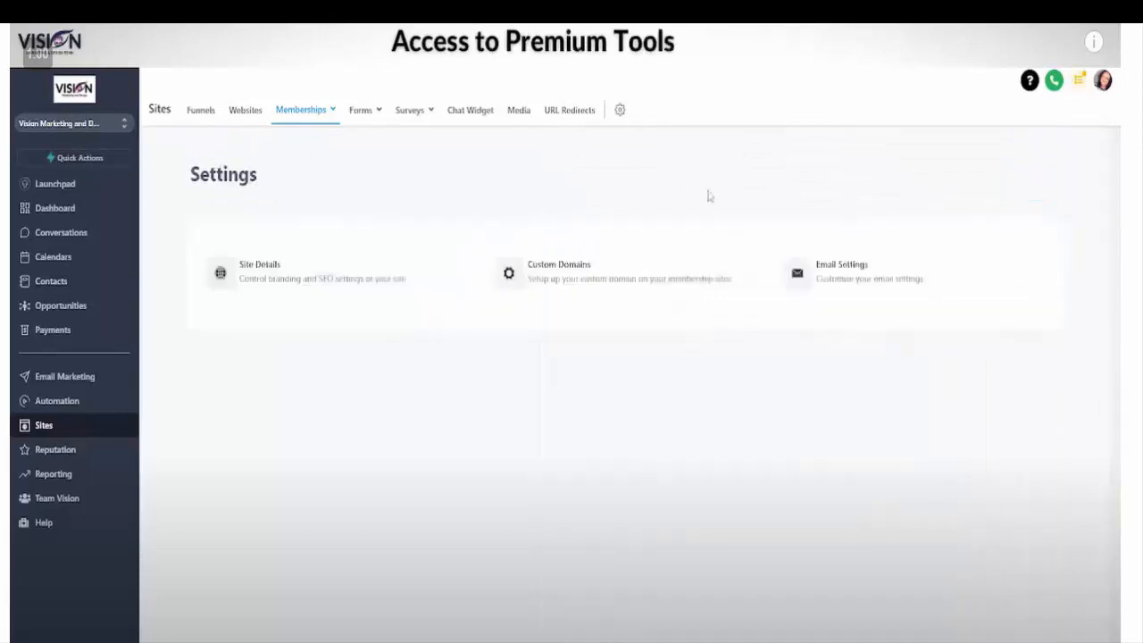
Step: Check the membership site's custom domain connection and its welcome and drip email settings
left_click(592, 278)
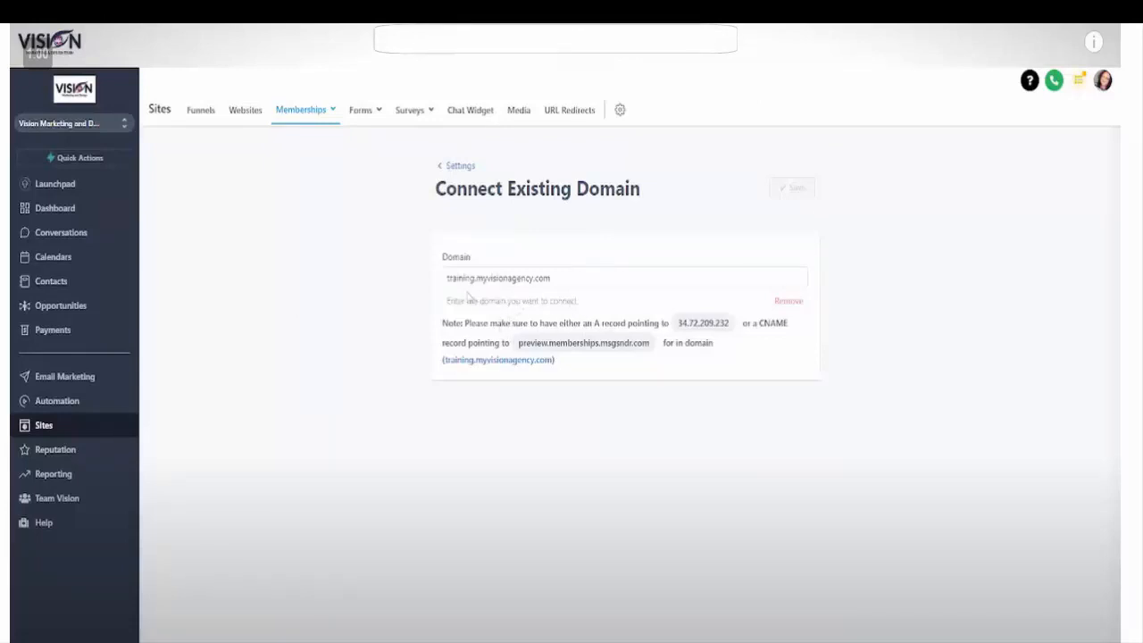
left_click(460, 167)
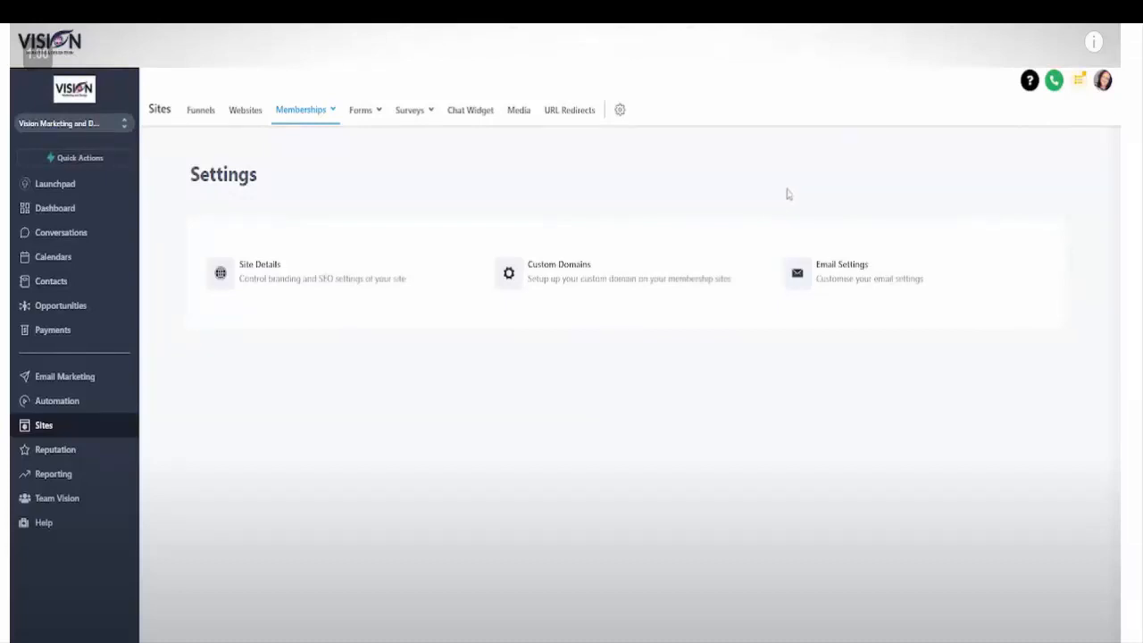
left_click(842, 266)
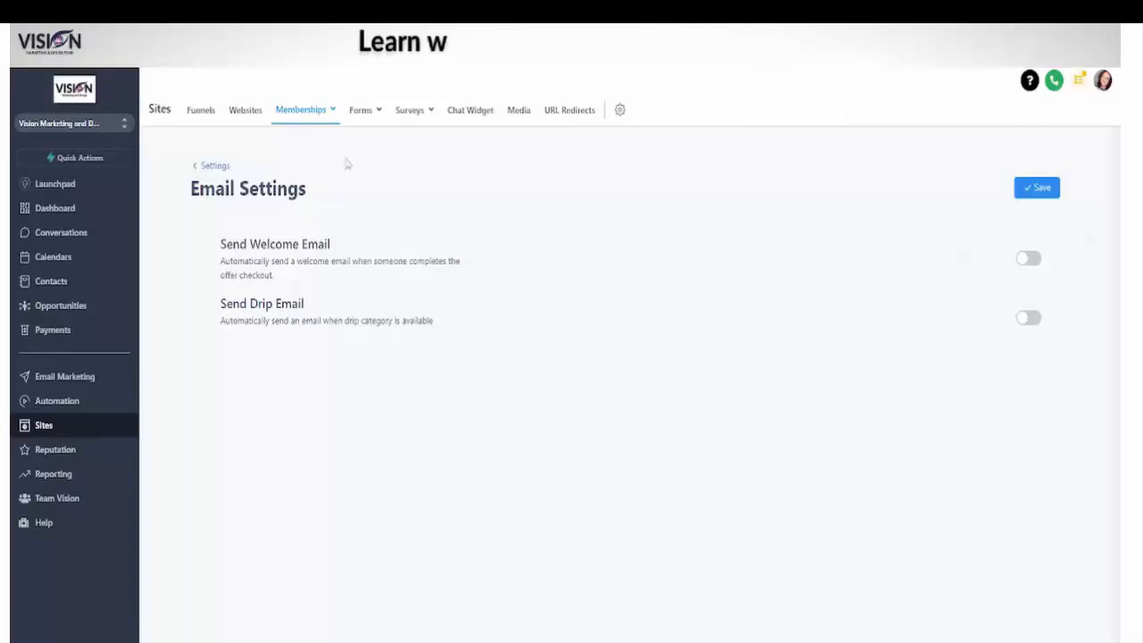
left_click(200, 167)
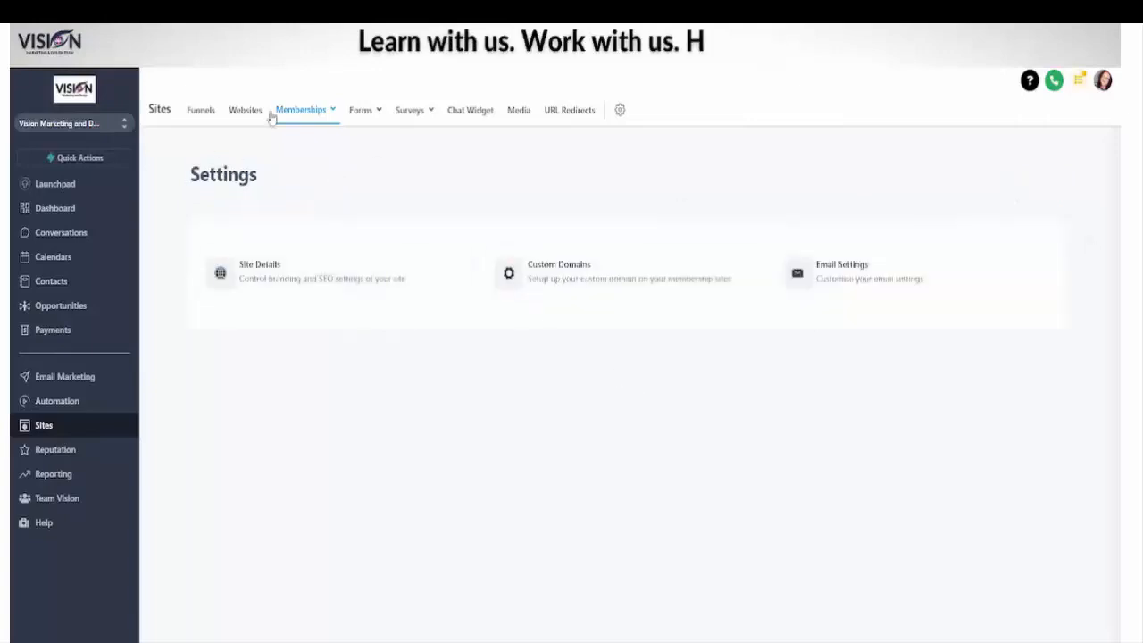
Step: Open the Live Training Replays product's details for editing and review its title, description, thumbnail and custom code sections
mouse_move(294, 112)
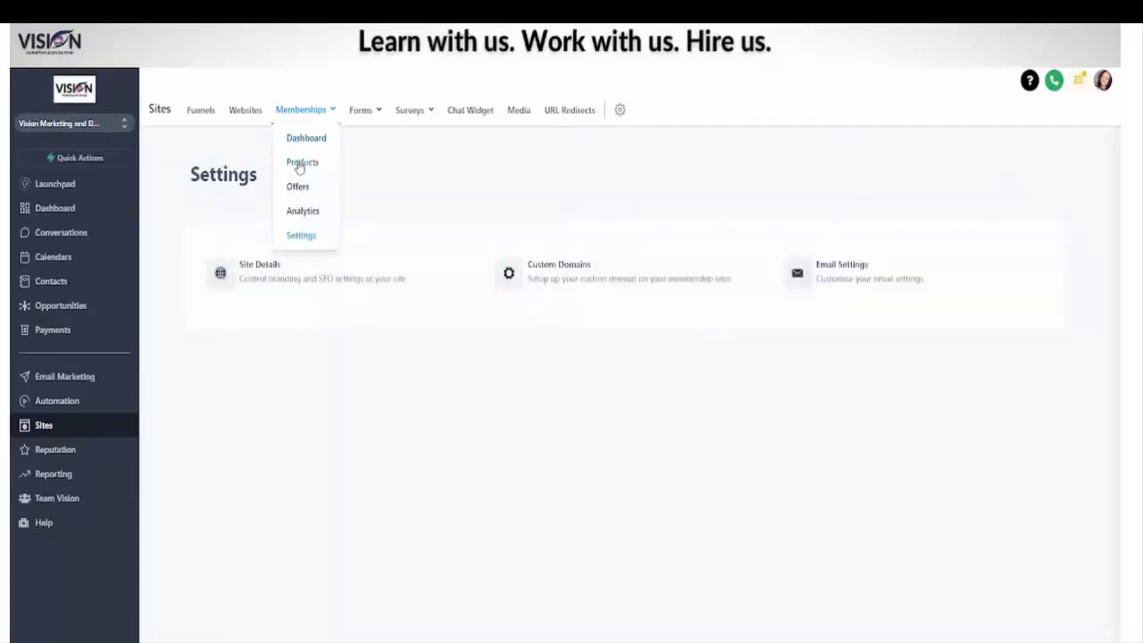
left_click(300, 164)
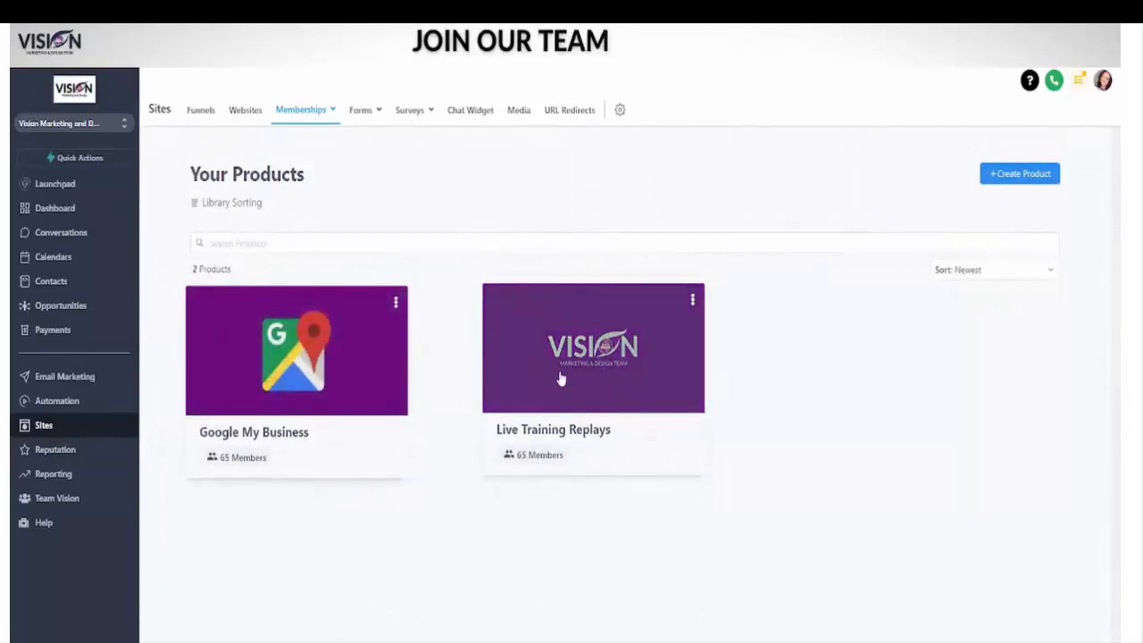
left_click(576, 341)
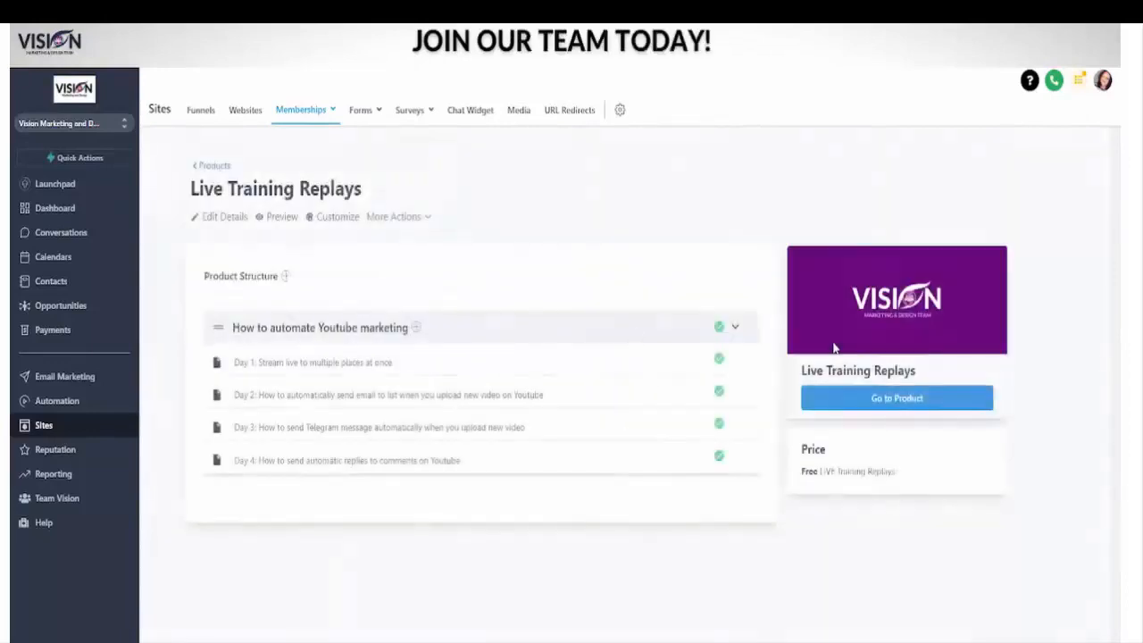
left_click(222, 220)
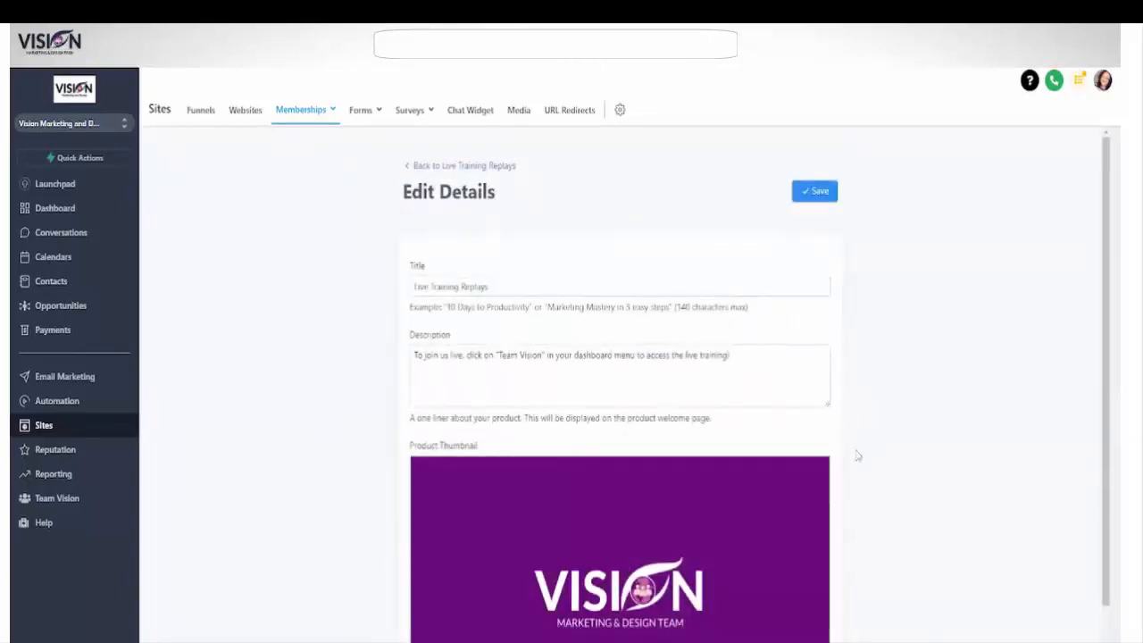
scroll(855, 456, "down", 2)
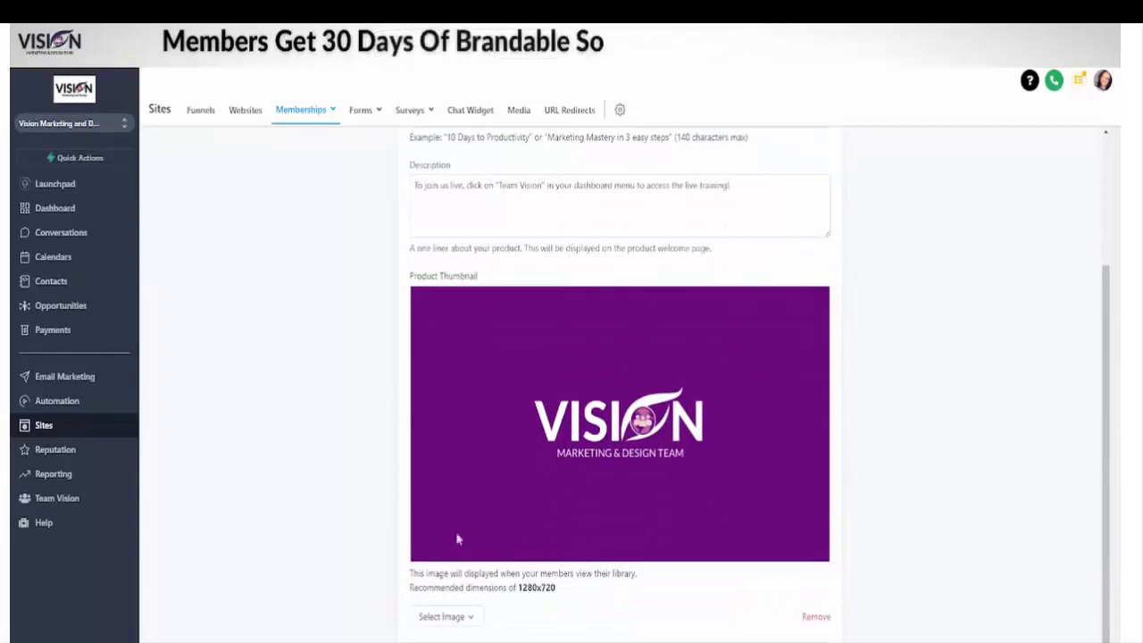
scroll(1003, 459, "down", 7)
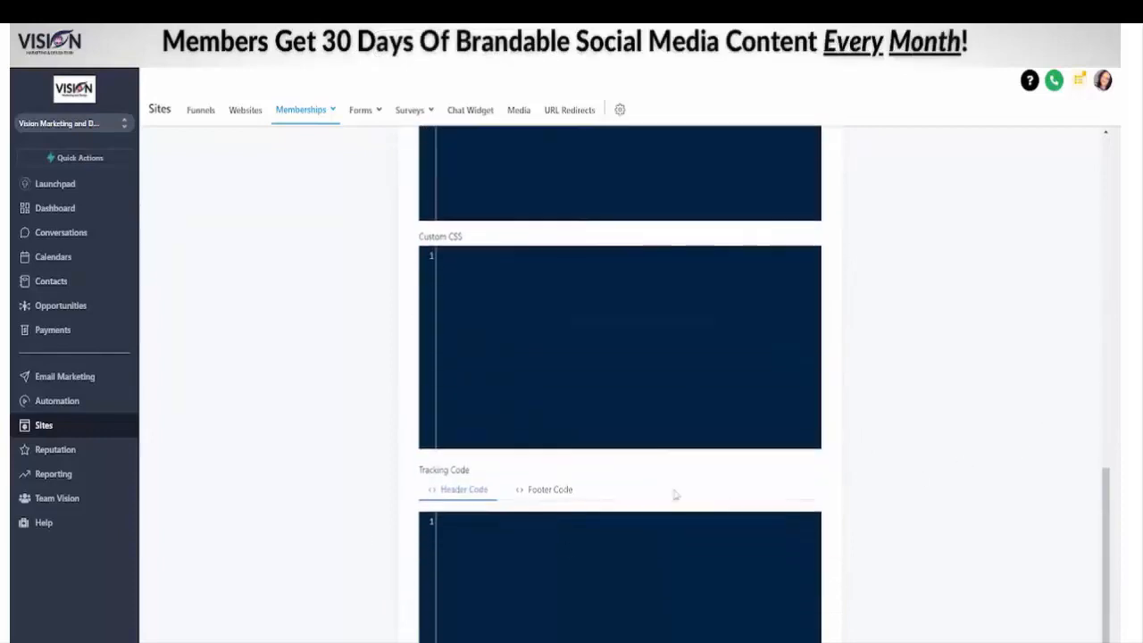
scroll(567, 548, "up", 1)
scroll(640, 598, "down", 2)
scroll(611, 517, "up", 2)
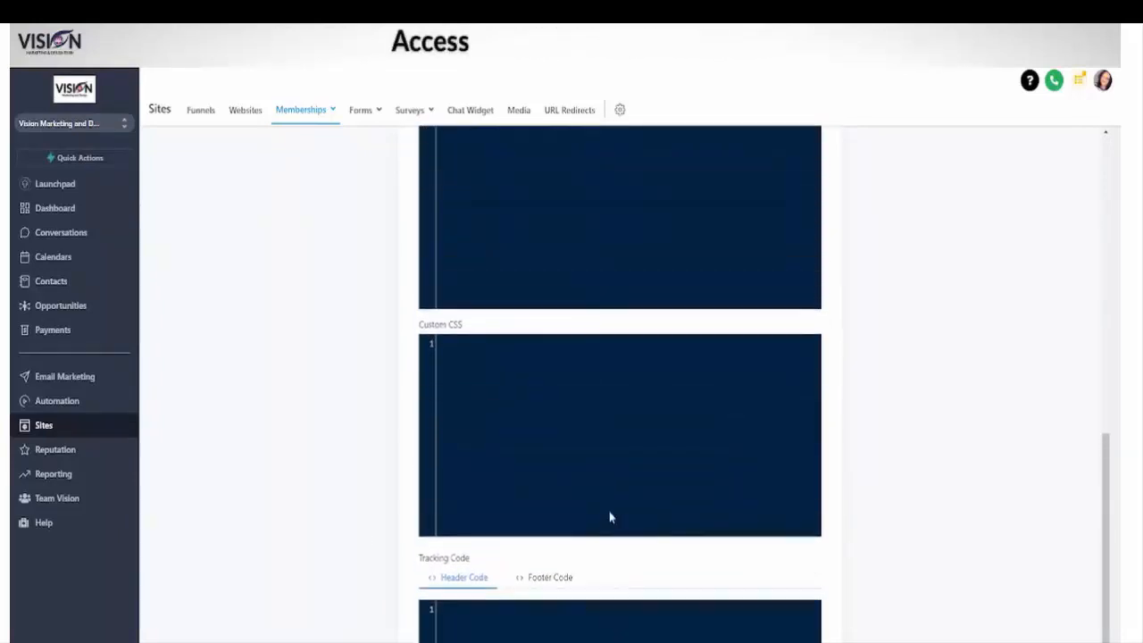
scroll(601, 499, "up", 10)
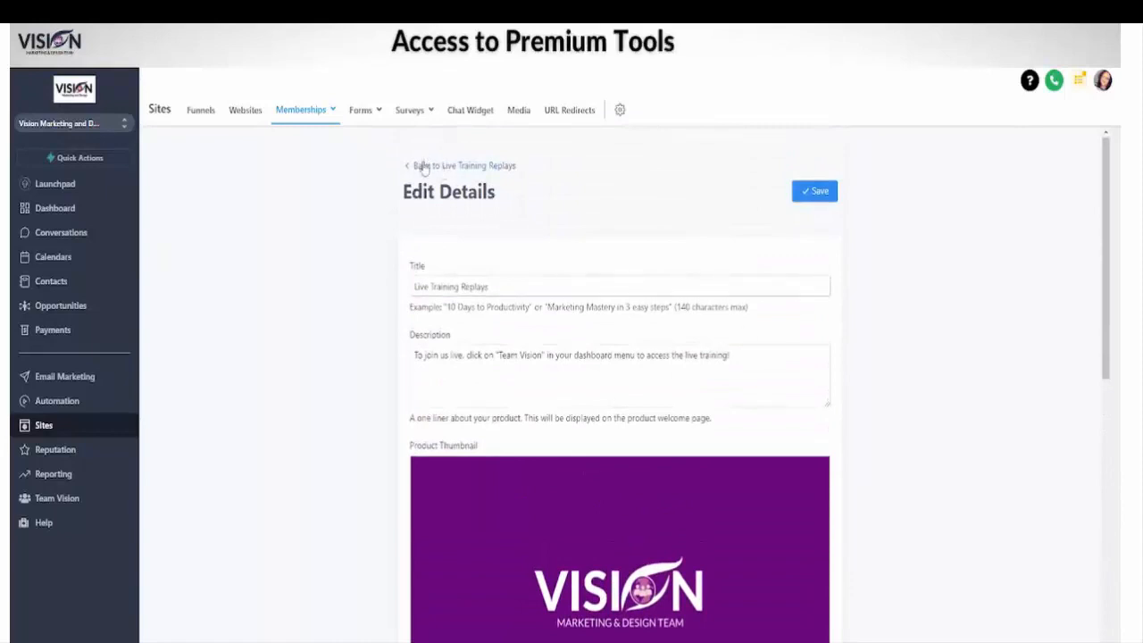
Step: Return to the Live Training Replays product, collapse and re-expand its category, and check the options for adding a post or subcategory
left_click(423, 167)
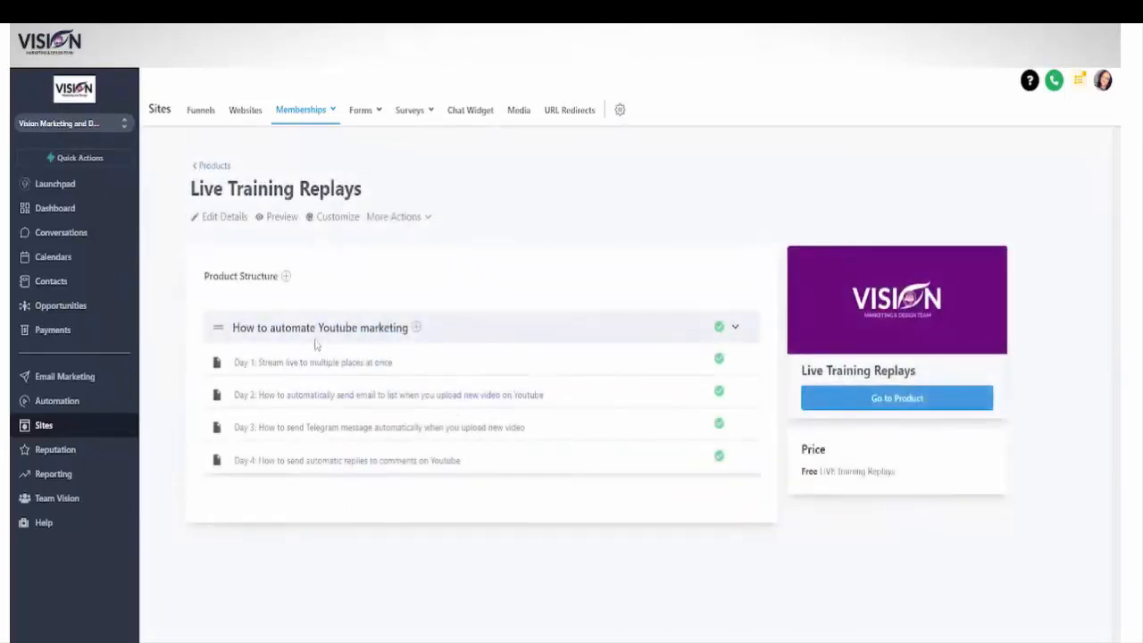
left_click(286, 218)
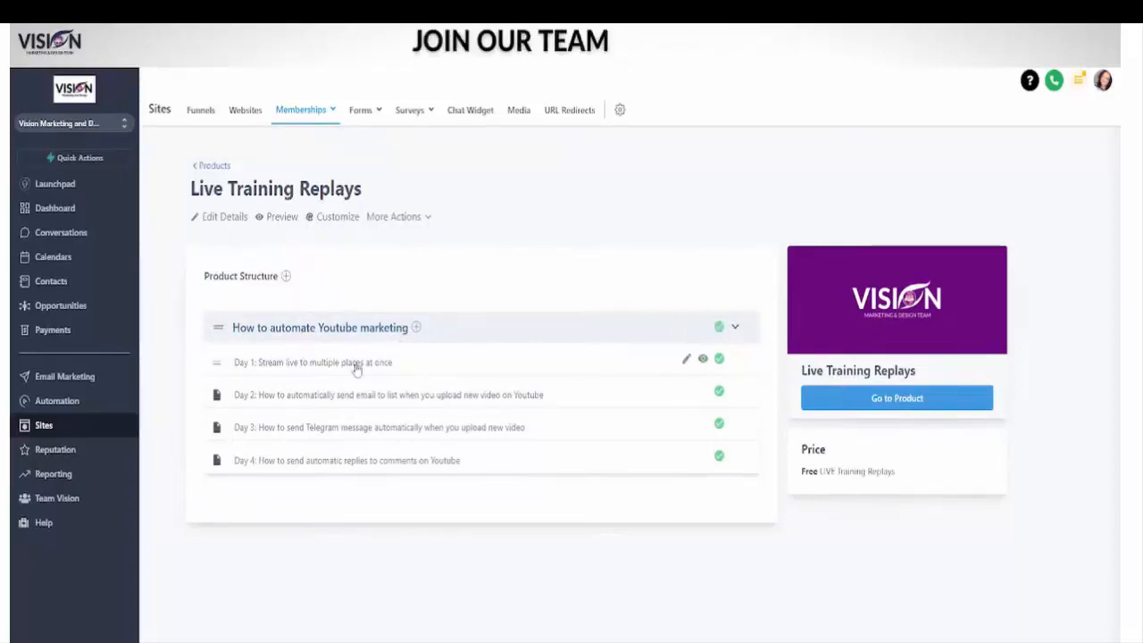
left_click(735, 327)
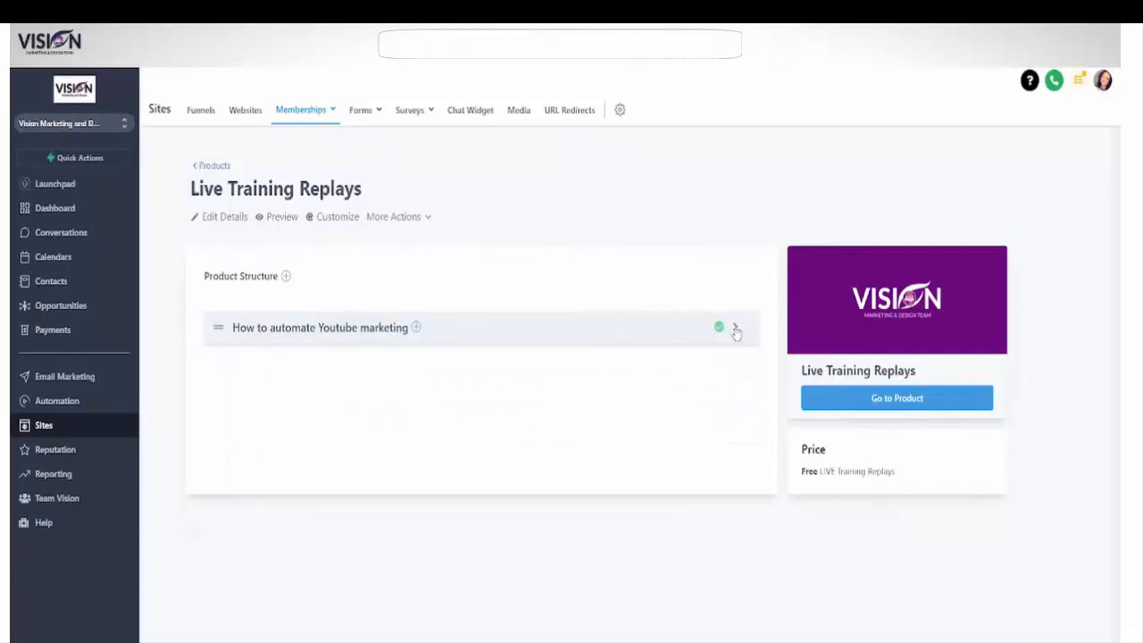
left_click(735, 328)
left_click(416, 328)
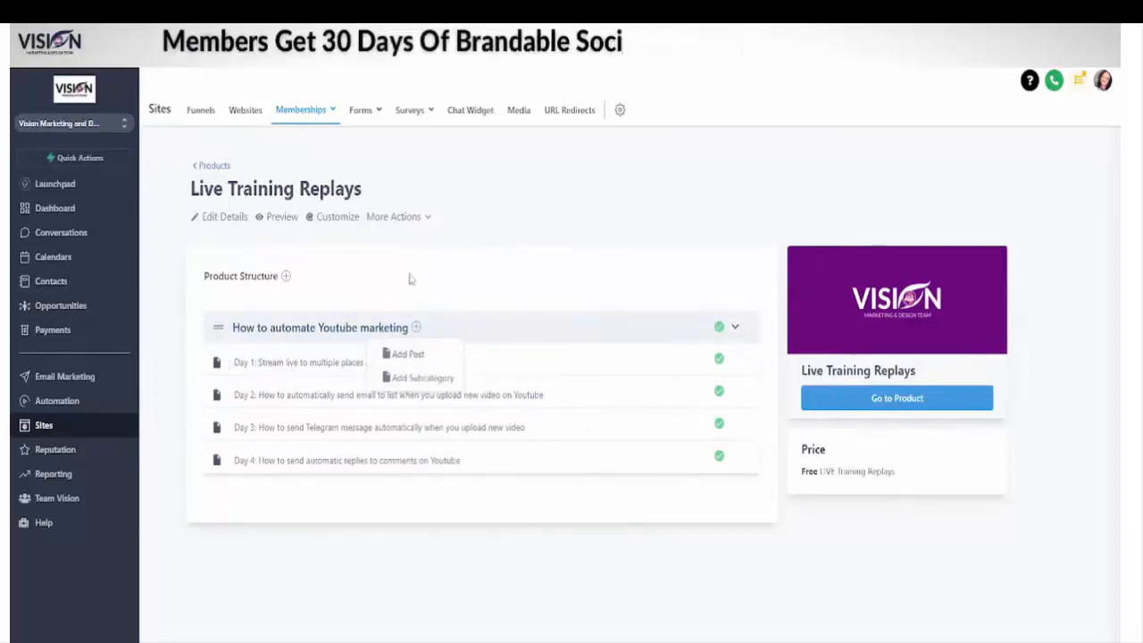
left_click(383, 287)
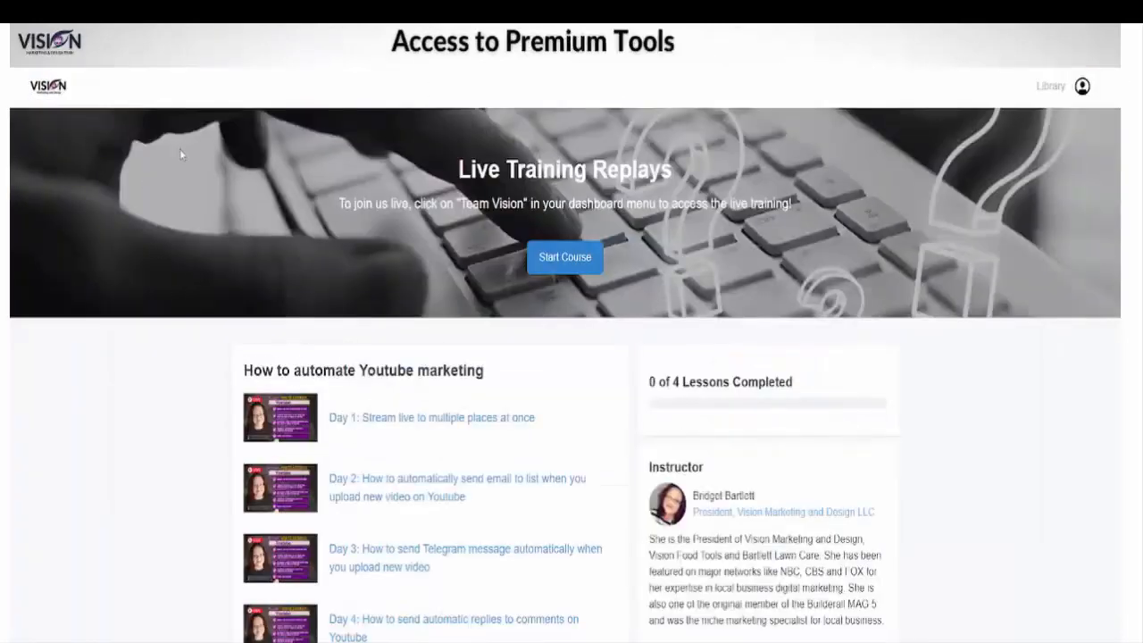
Step: Start the course in the member preview, look through the Day 1 to Day 3 lessons and files, and return to the product
left_click(566, 258)
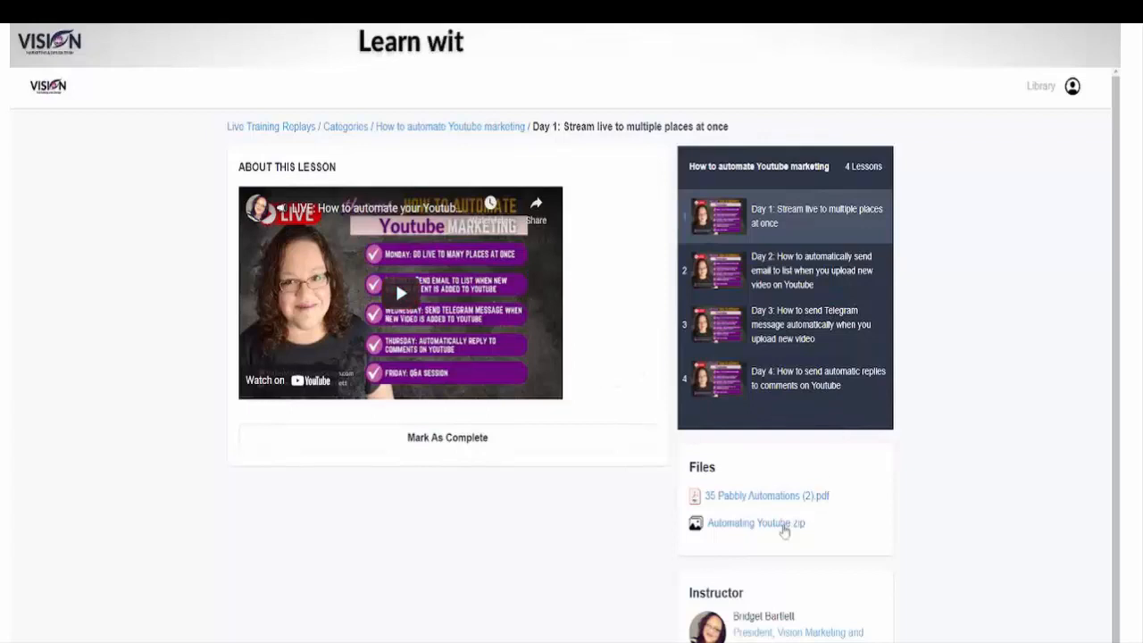
scroll(628, 365, "down", 1)
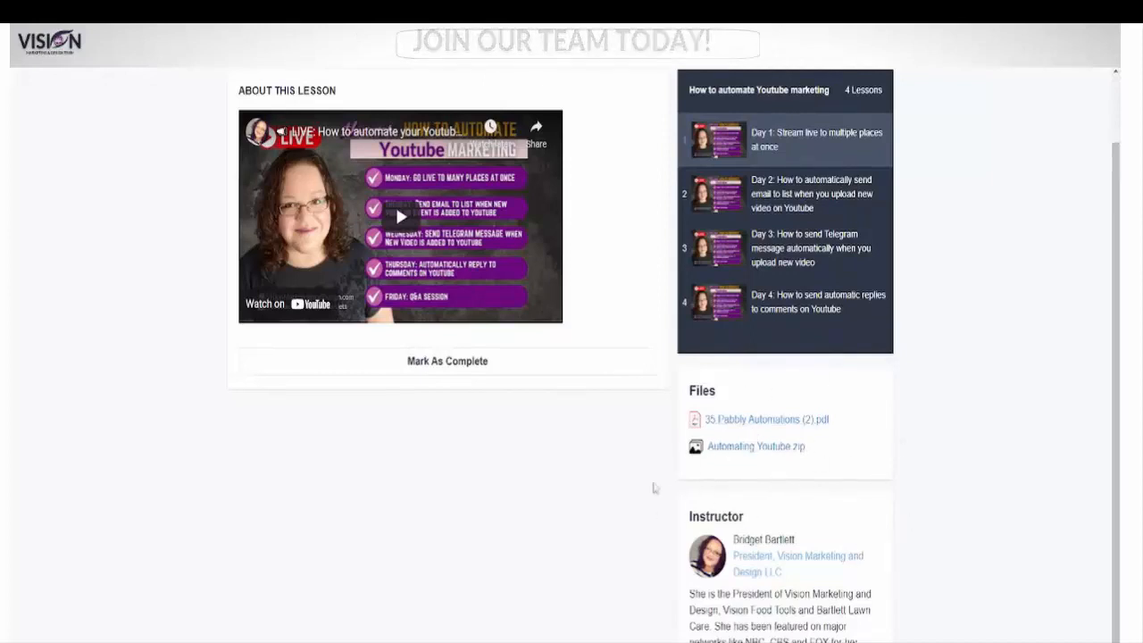
scroll(661, 482, "up", 1)
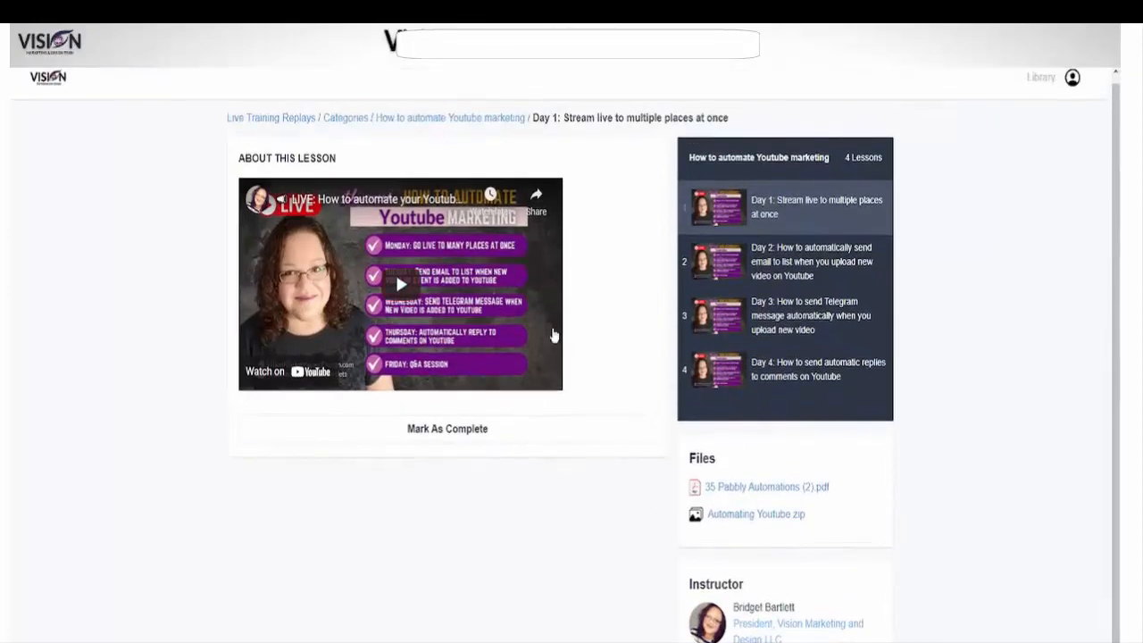
left_click(783, 264)
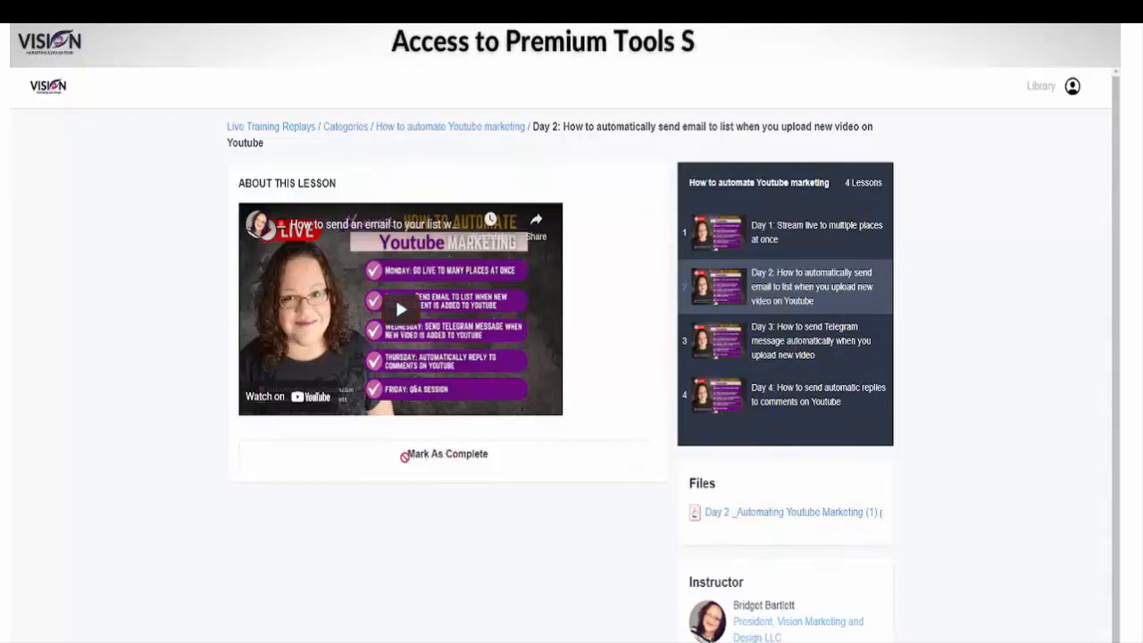
left_click(854, 343)
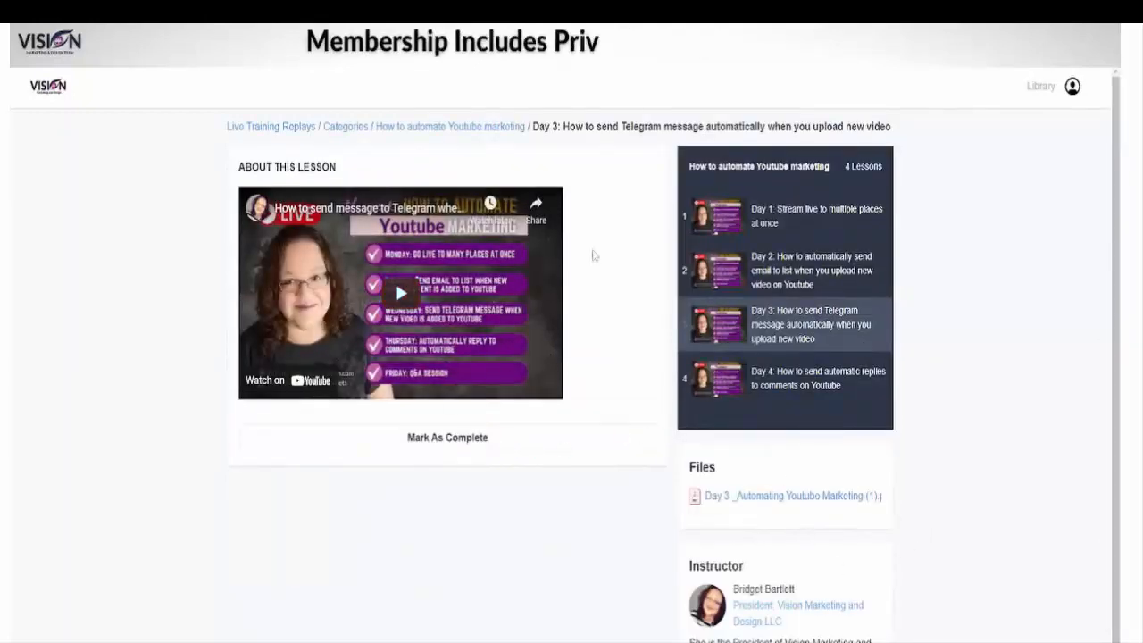
left_click(268, 126)
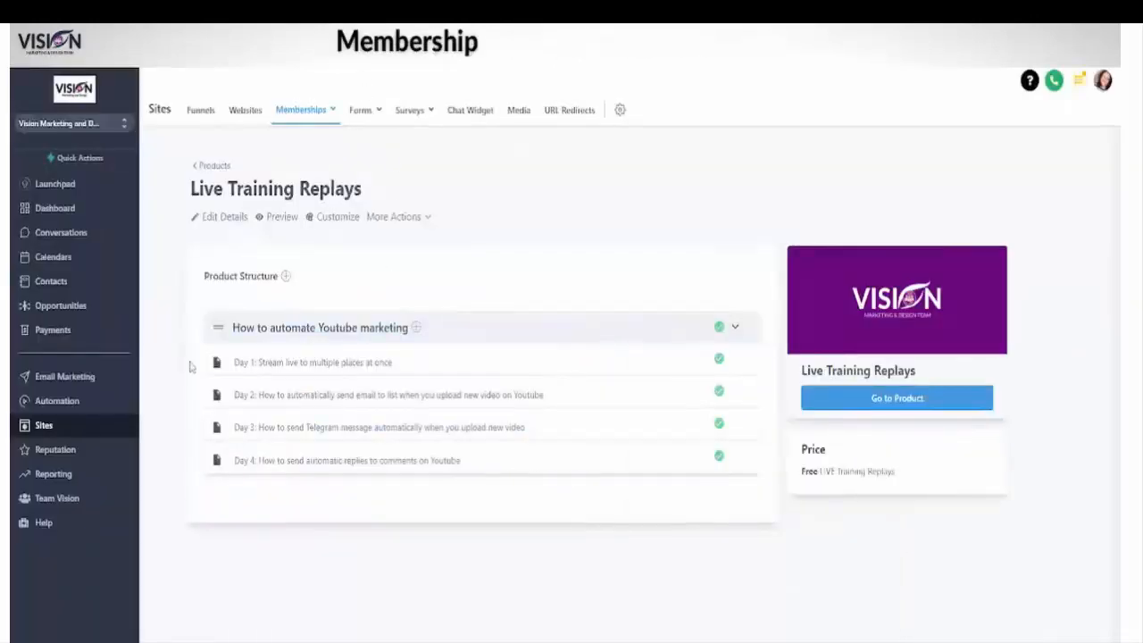
left_click(277, 217)
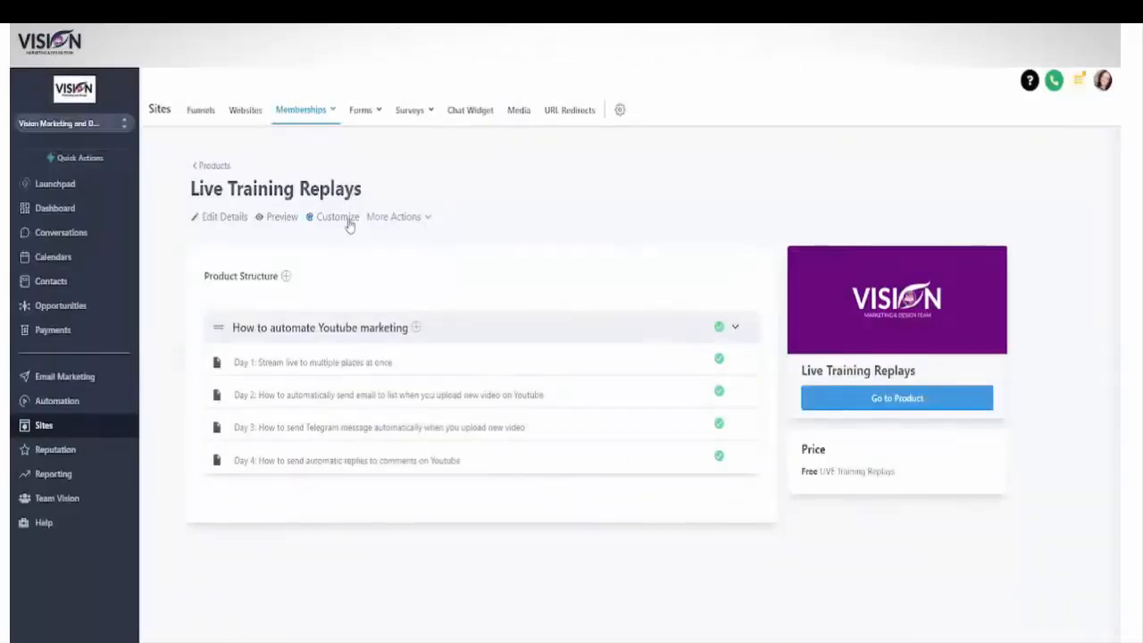
Step: Open the product's customization and review the Header logo and the Hero alignment, spacing and background image settings
left_click(348, 221)
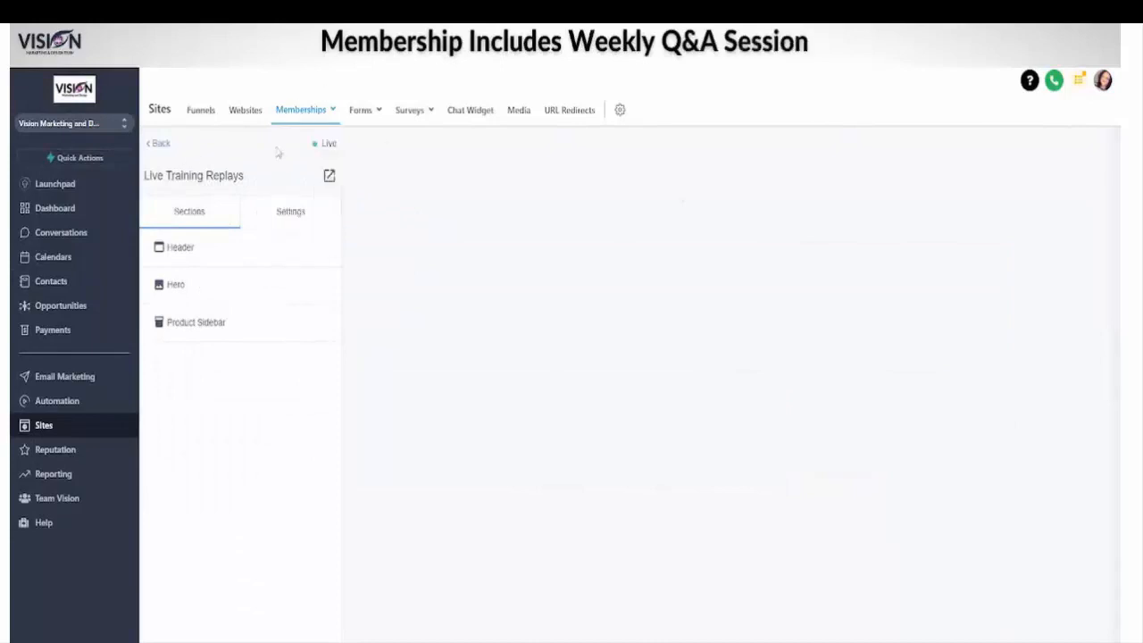
left_click(245, 248)
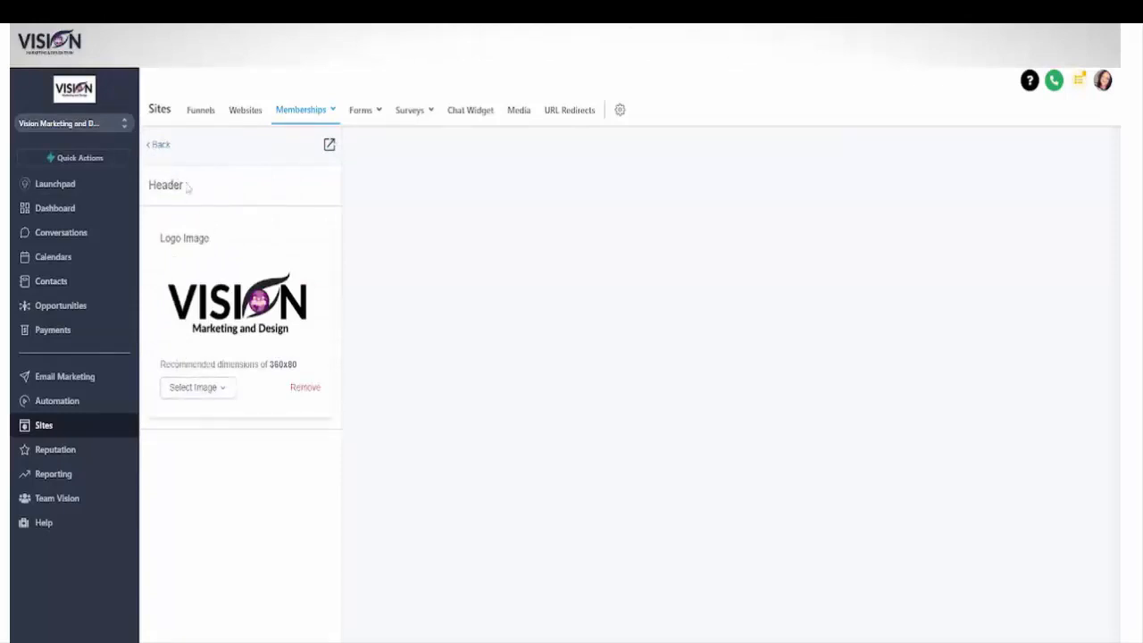
left_click(160, 145)
left_click(193, 293)
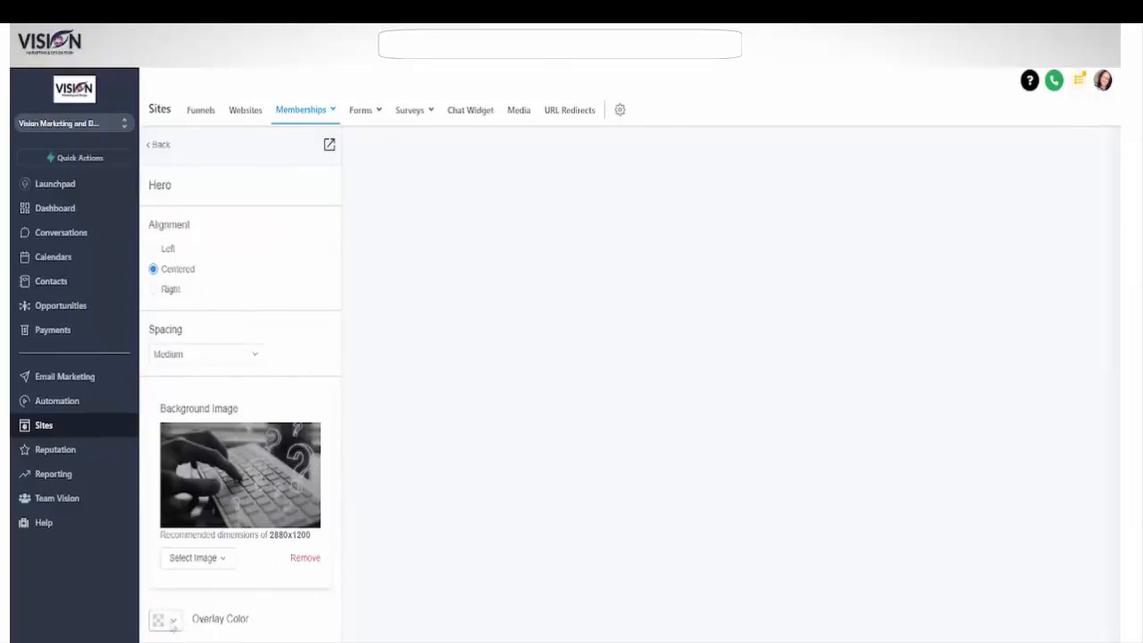
left_click(160, 144)
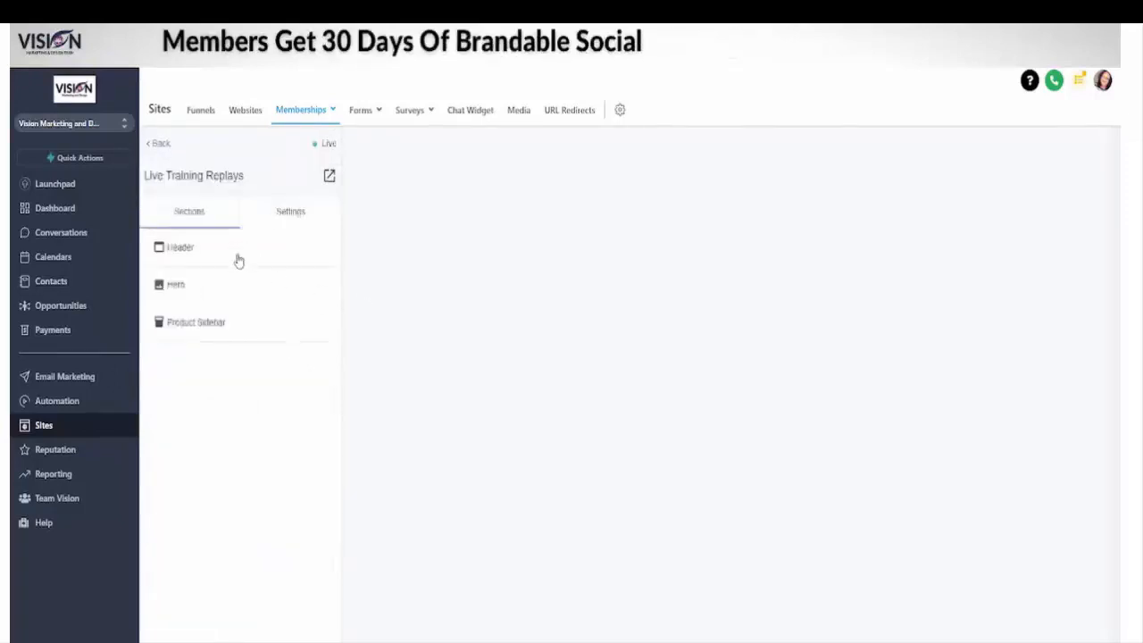
Step: Examine the Product Sidebar's instructor heading, headshot, name and title fields, and return to the customization sections
left_click(198, 323)
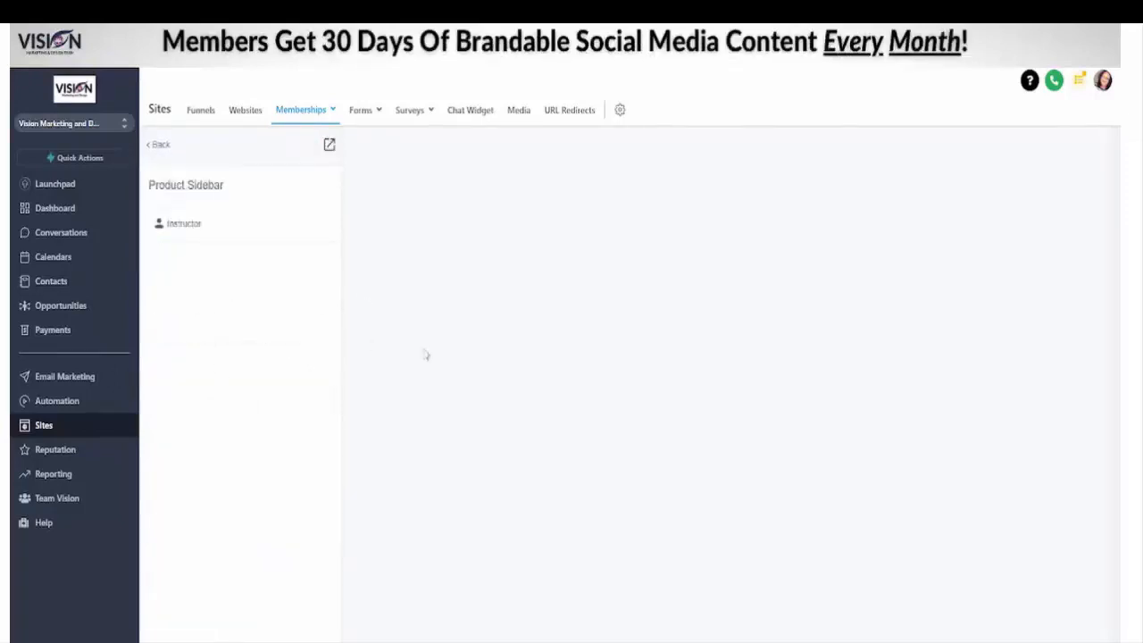
left_click(222, 234)
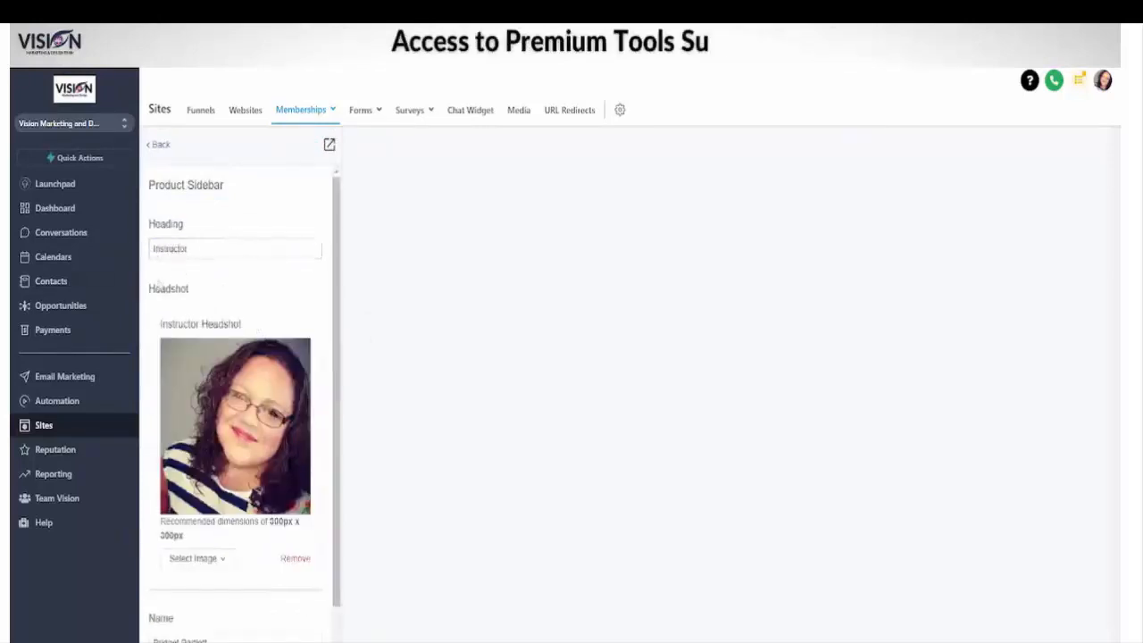
scroll(206, 497, "down", 1)
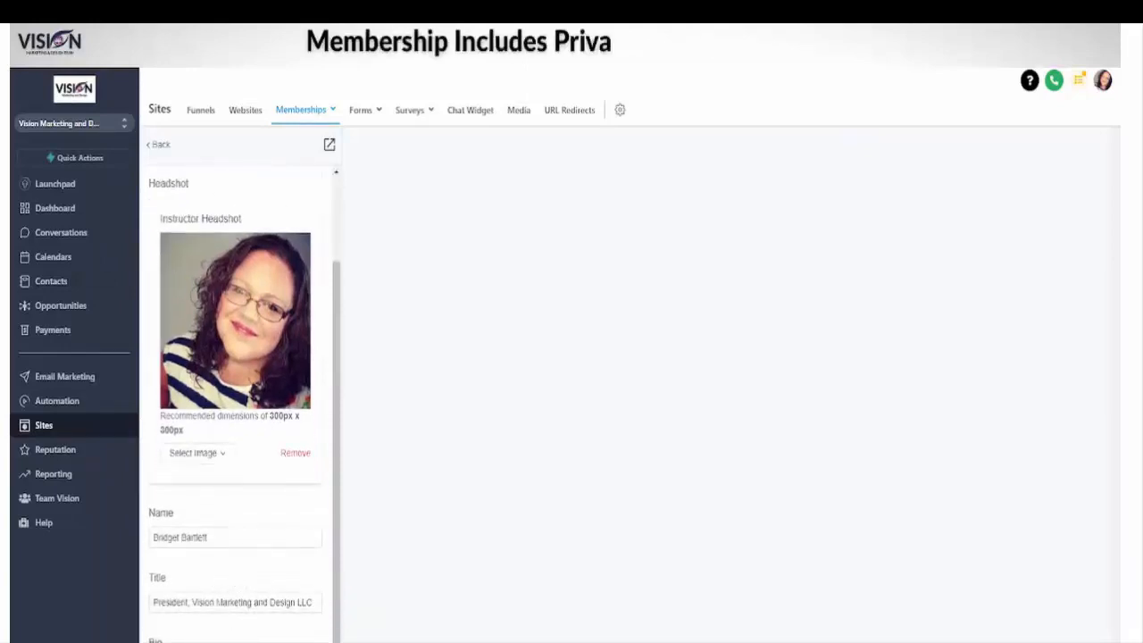
scroll(190, 145, "up", 1)
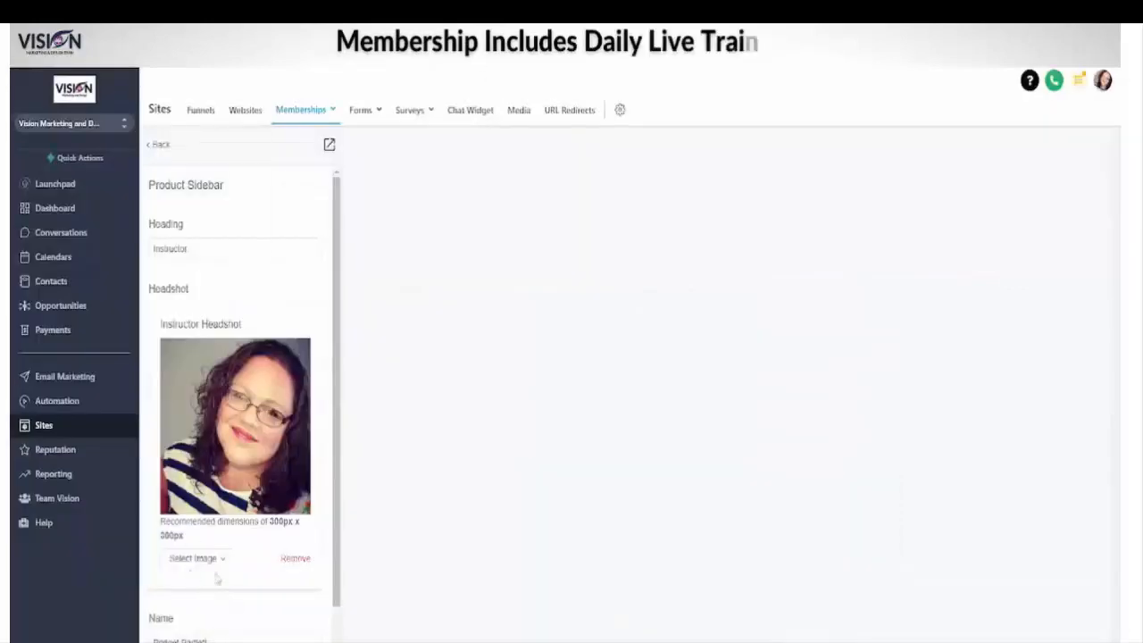
scroll(217, 579, "down", 1)
left_click(155, 146)
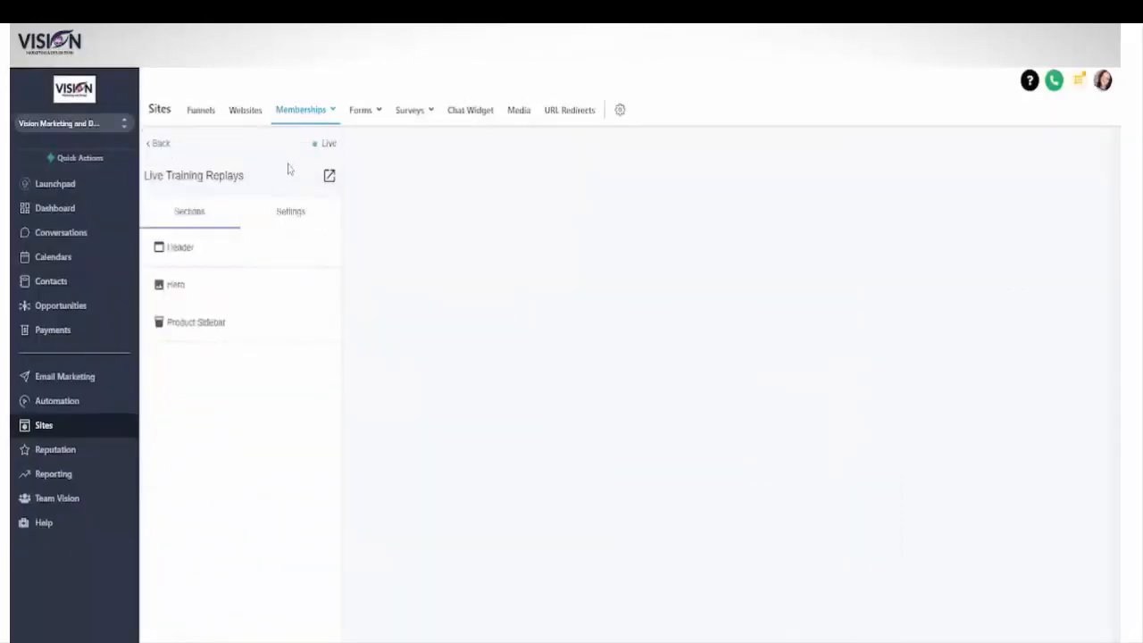
Step: Check the favicon option in the customization settings and return to the Live Training Replays product page
left_click(302, 220)
left_click(184, 257)
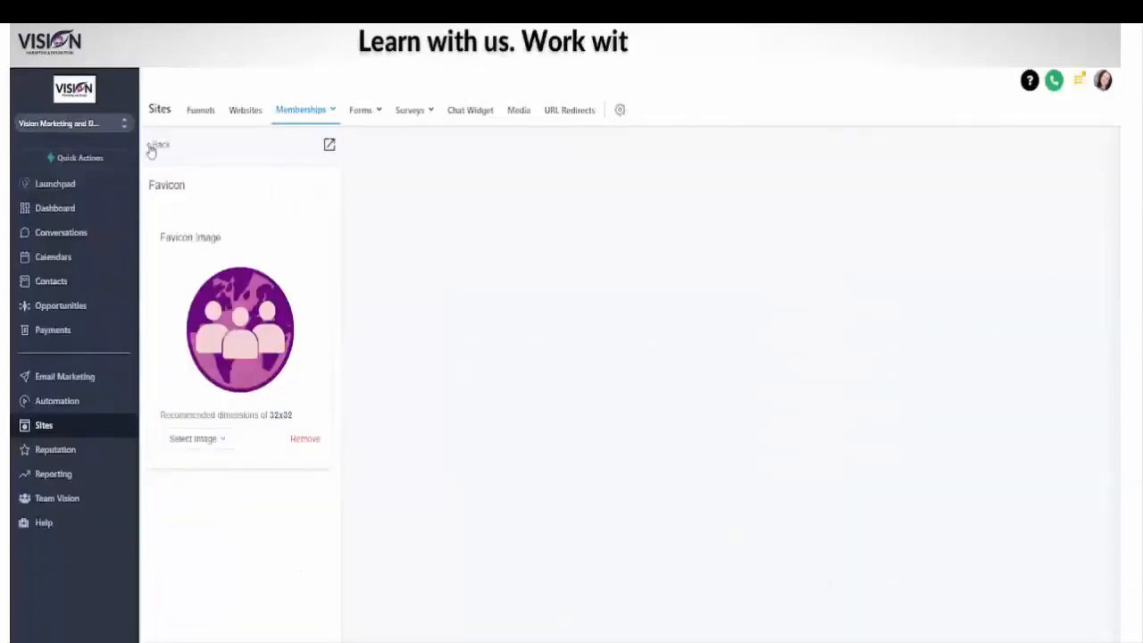
left_click(152, 144)
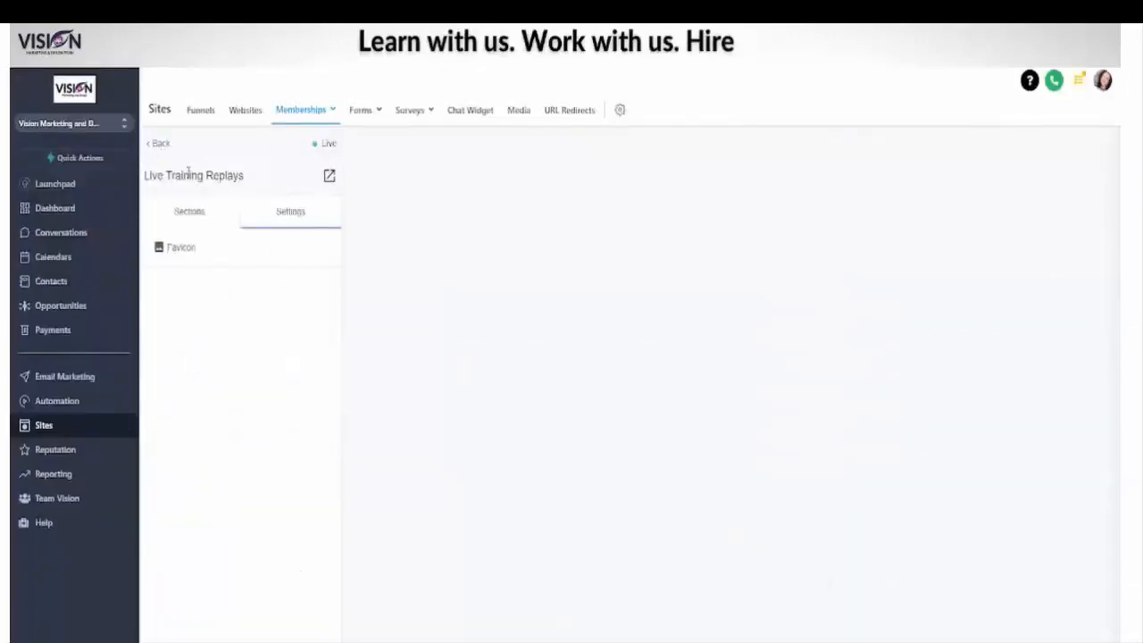
left_click(161, 145)
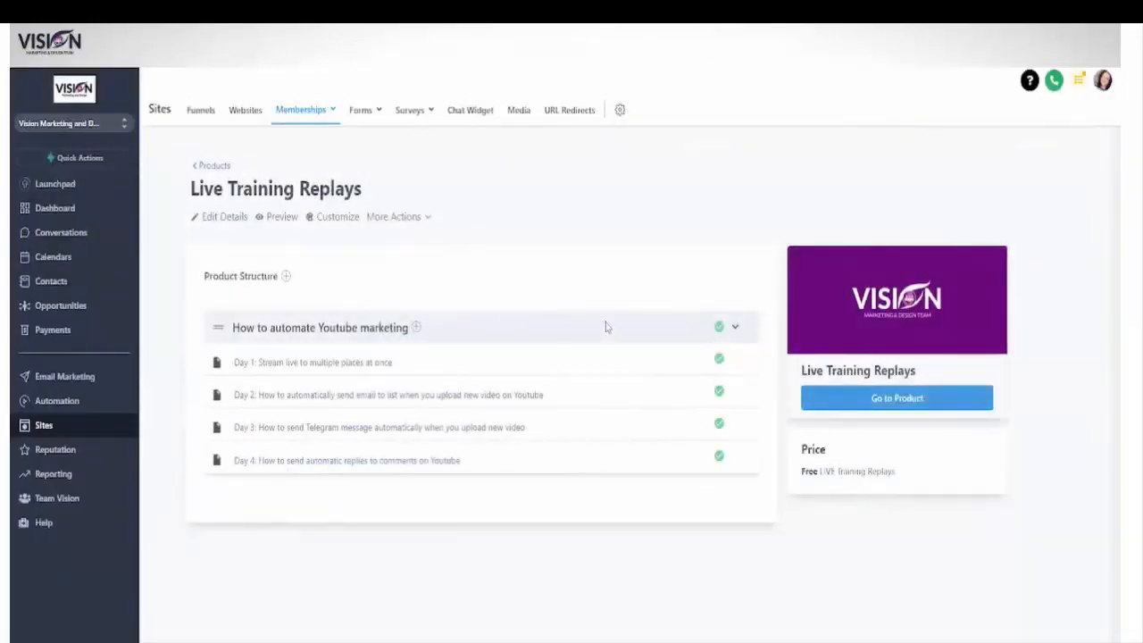
Step: Go to the products list, look over the product templates, and create a Build your own product named "test"
left_click(216, 170)
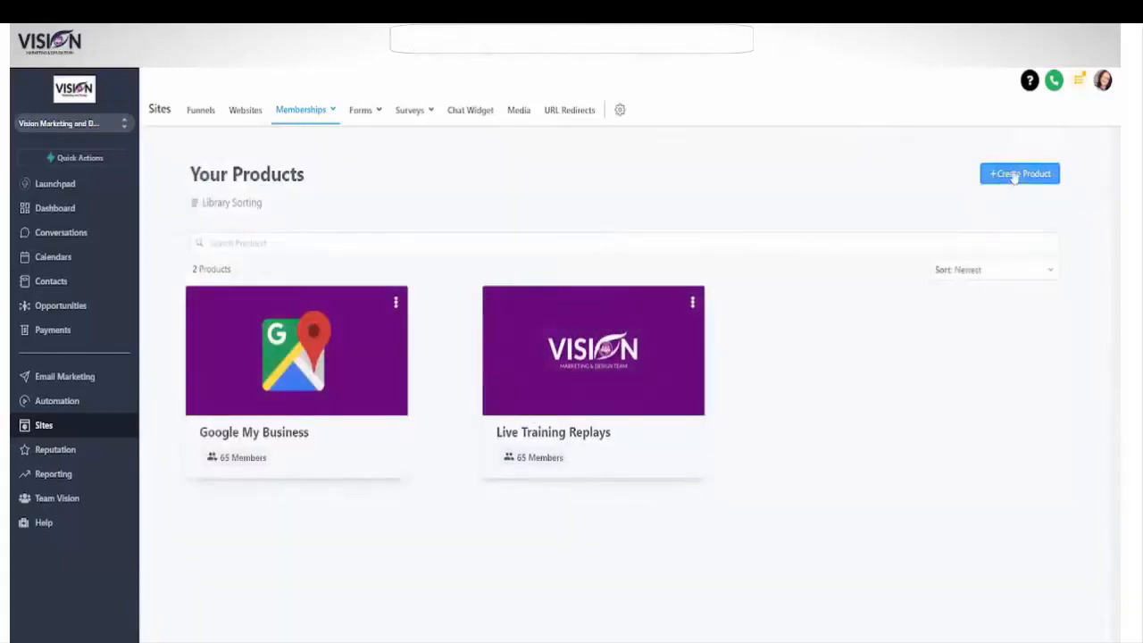
left_click(1016, 173)
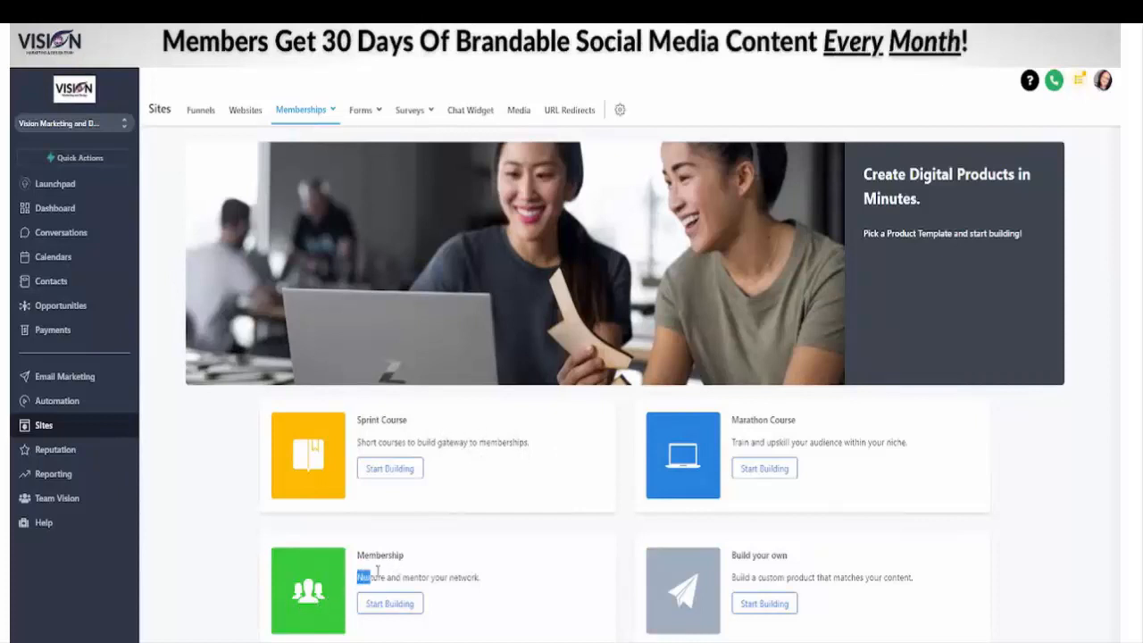
left_click_drag(378, 572, 534, 583)
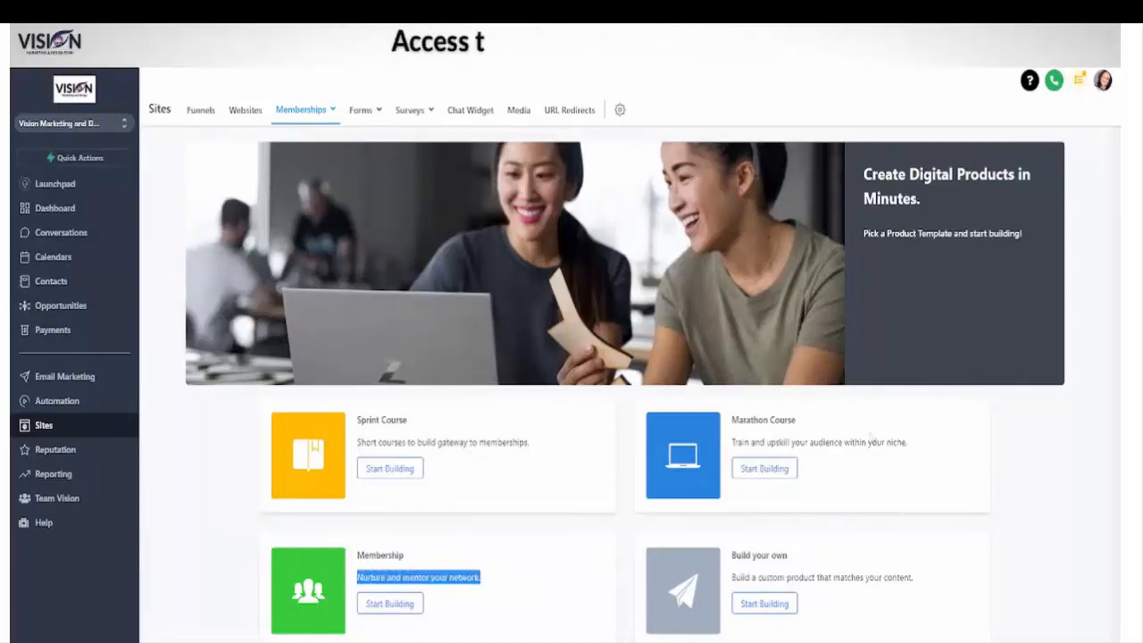
left_click_drag(729, 450, 871, 460)
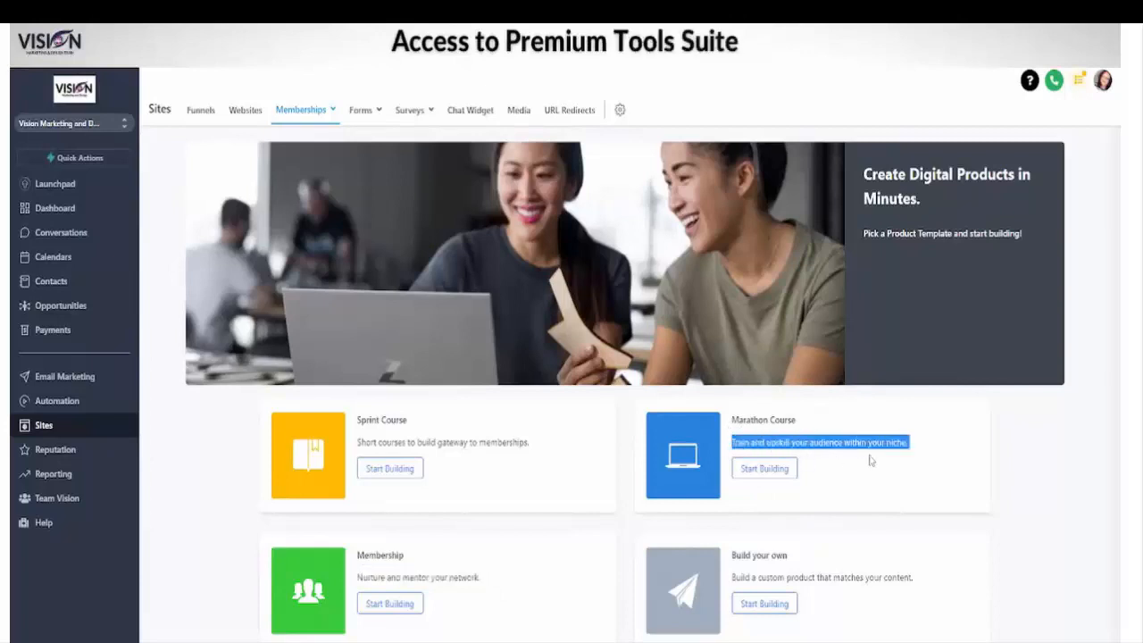
left_click(757, 609)
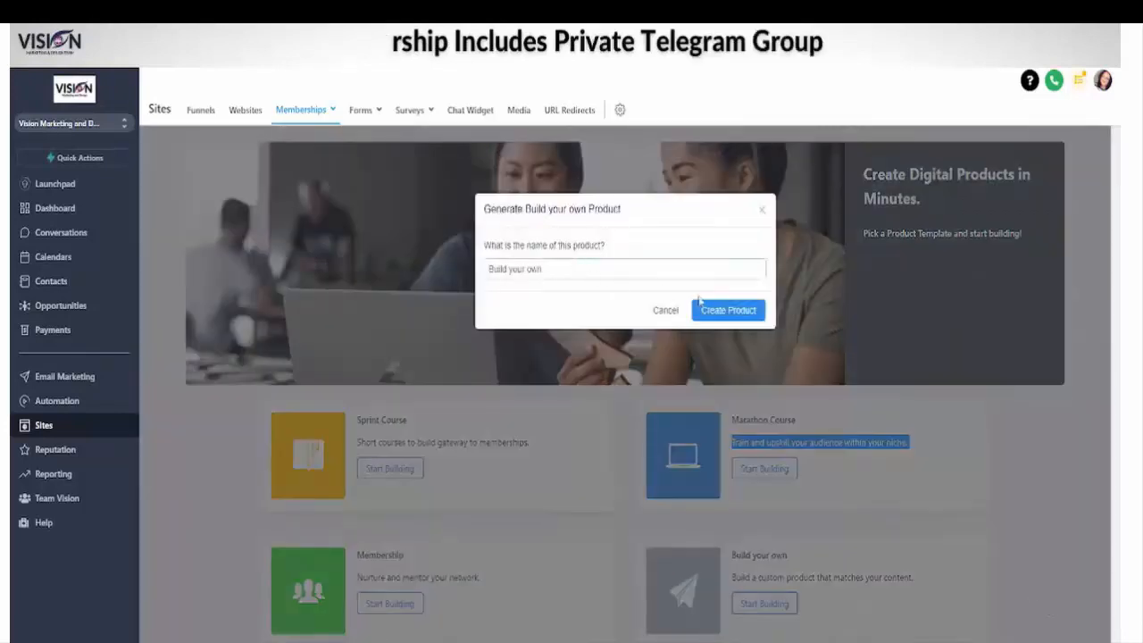
left_click_drag(573, 262, 459, 268)
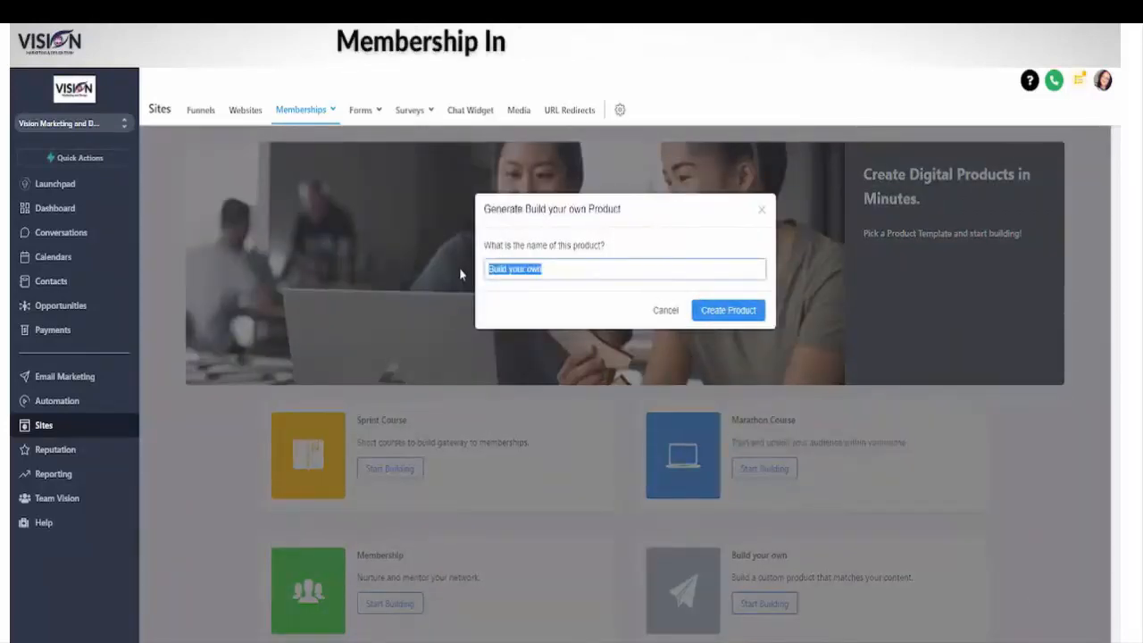
type("test")
left_click(741, 309)
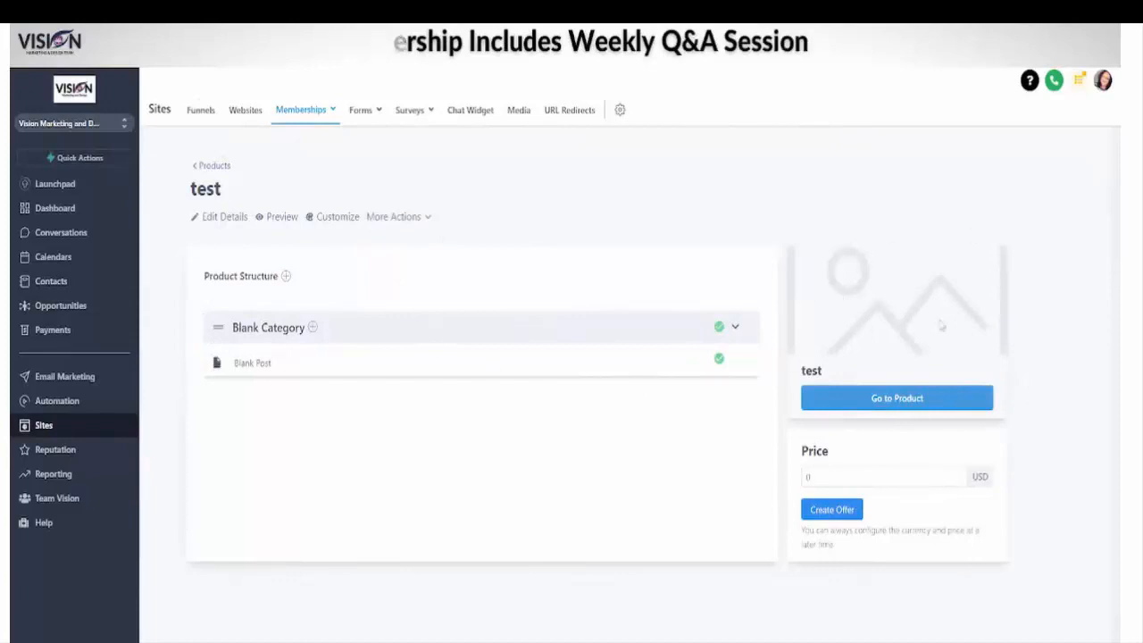
Step: Create a free offer for the test product, look over its details and included products, and return to the offers list
left_click(833, 509)
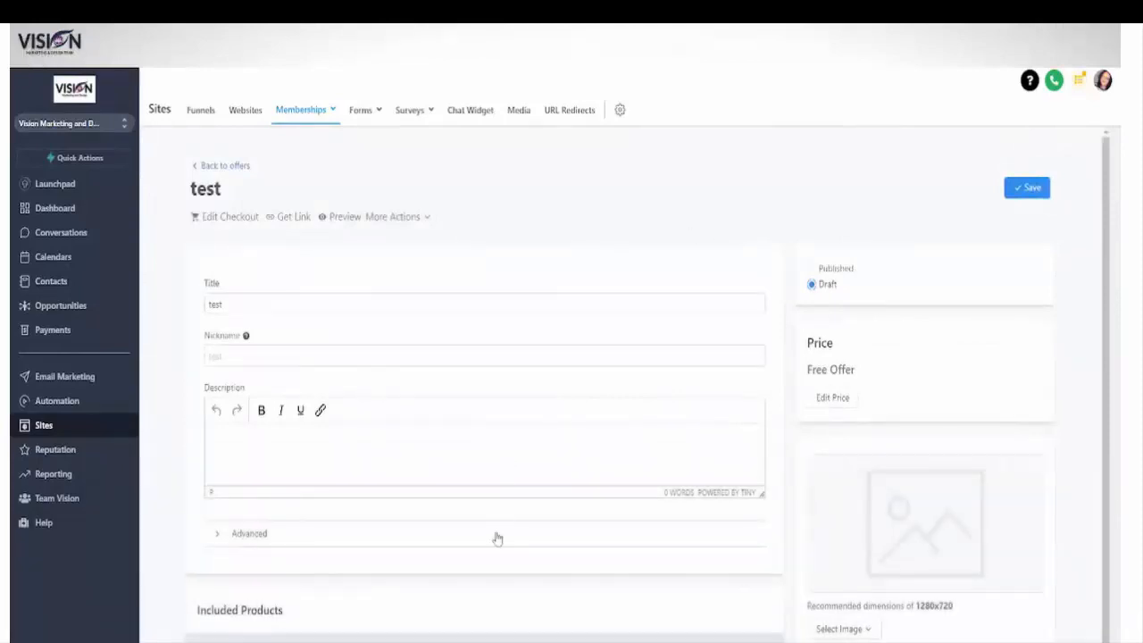
scroll(512, 513, "down", 1)
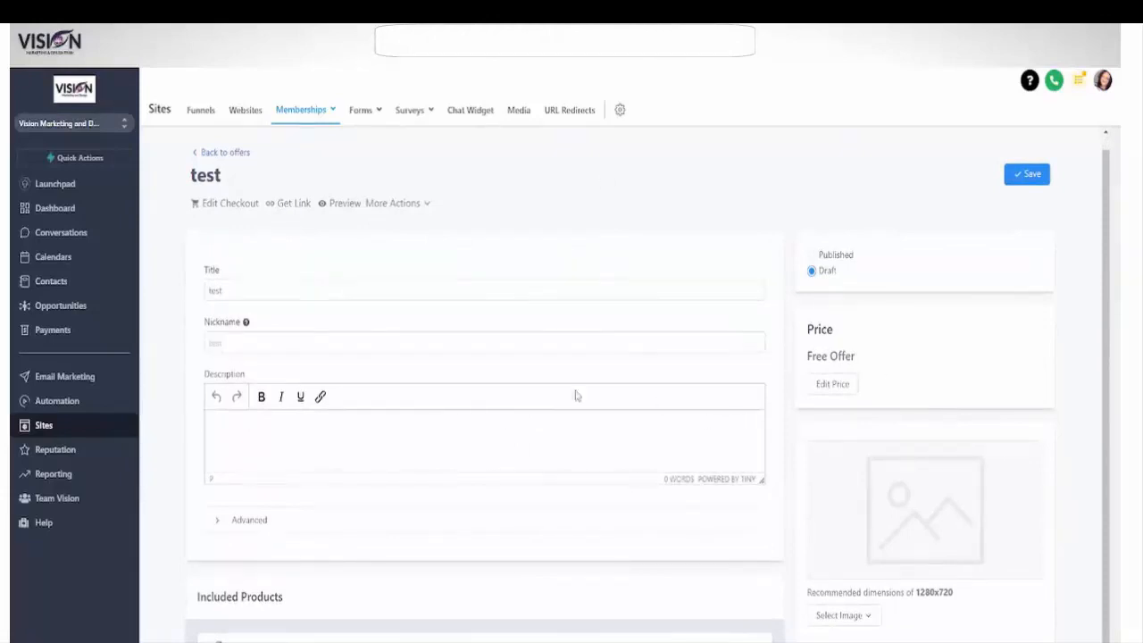
left_click(217, 154)
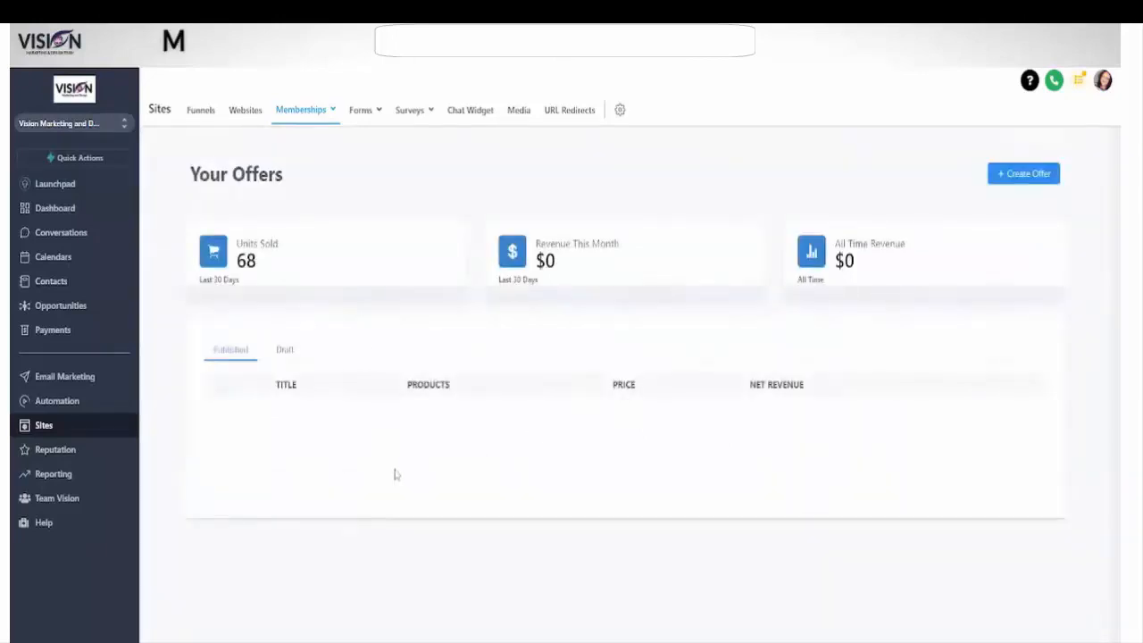
Step: Go to the membership products list and open the test product's structure
mouse_move(314, 114)
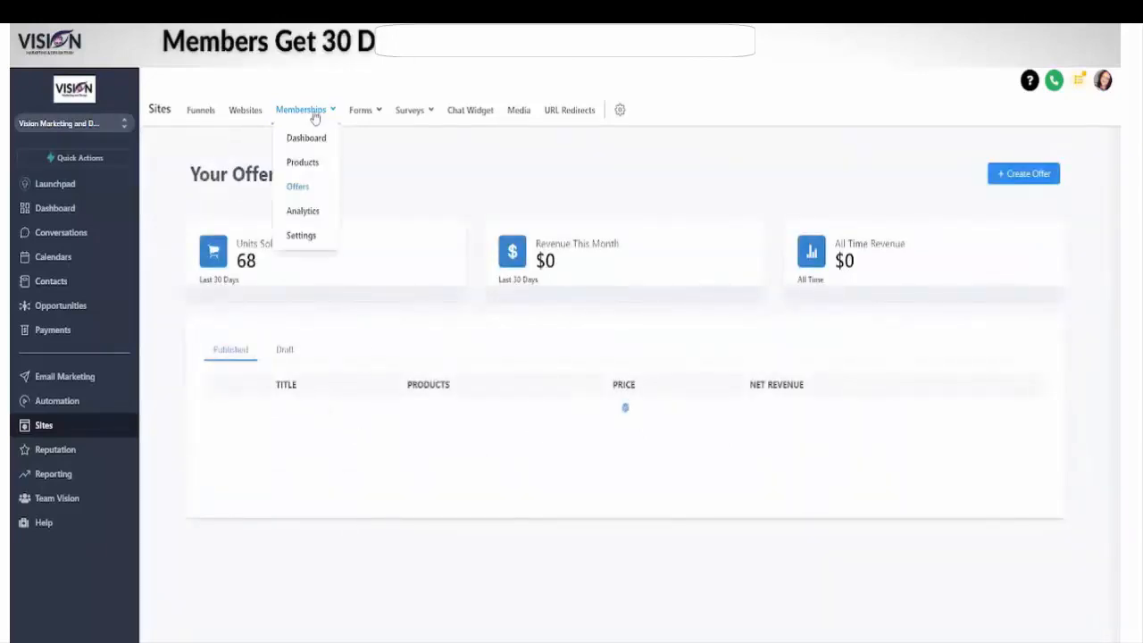
left_click(302, 162)
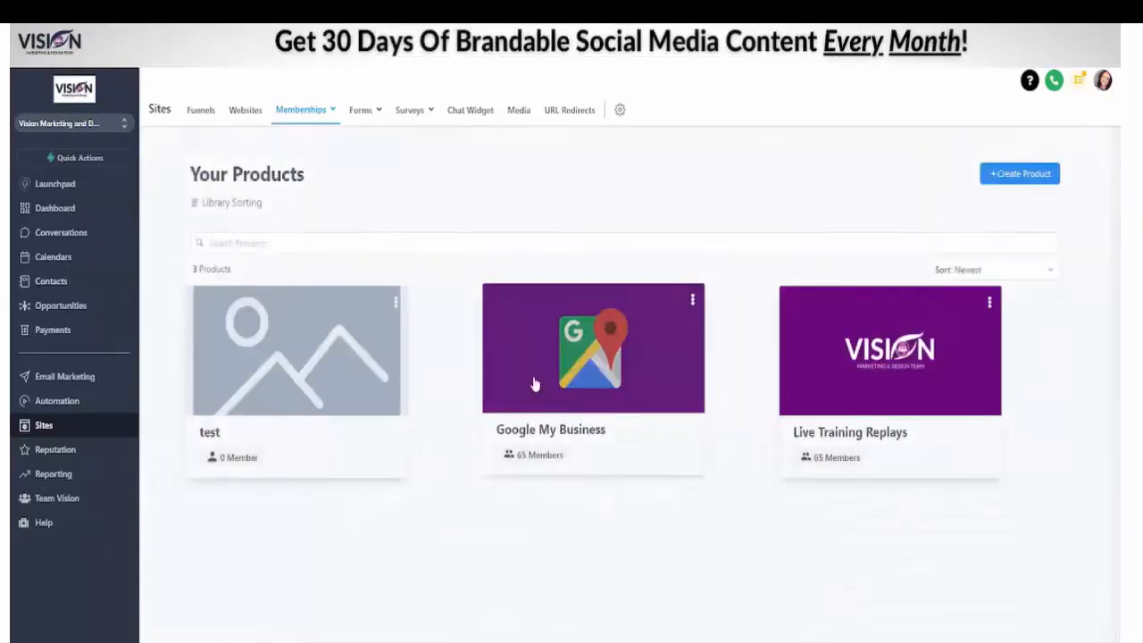
left_click(294, 366)
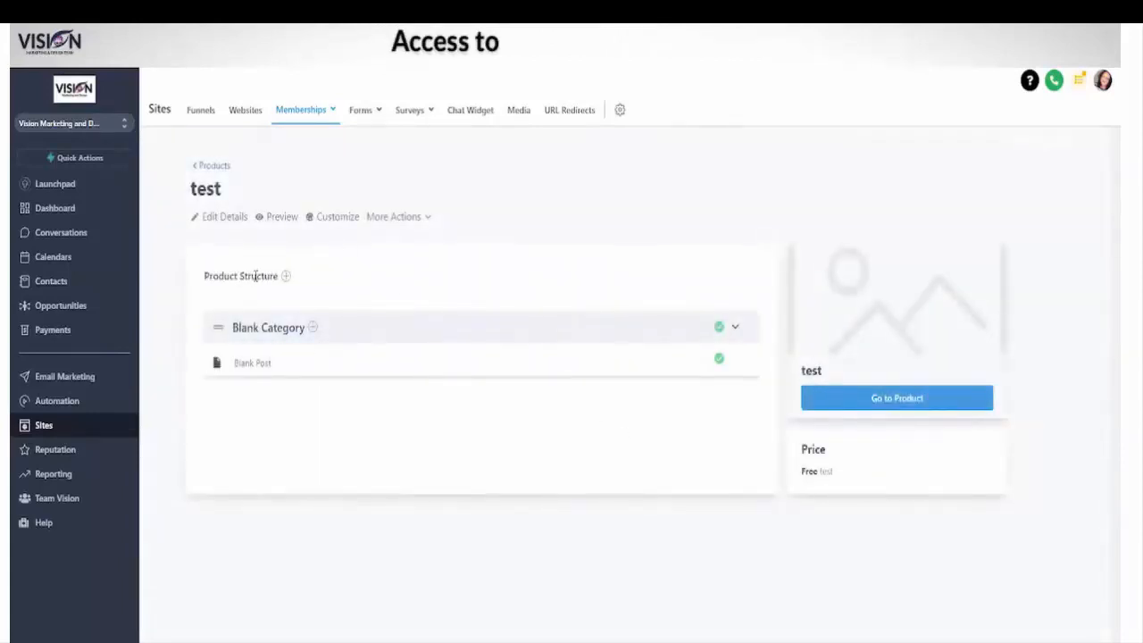
left_click(412, 227)
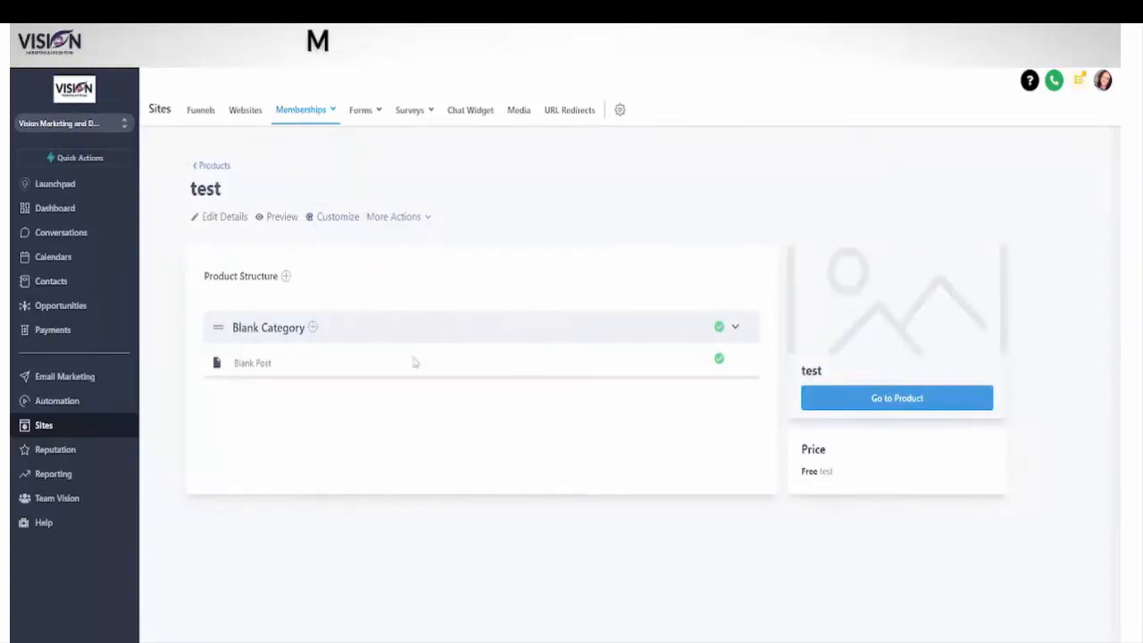
Step: Add a post titled "training cat" to Blank Category in the test product
left_click(311, 328)
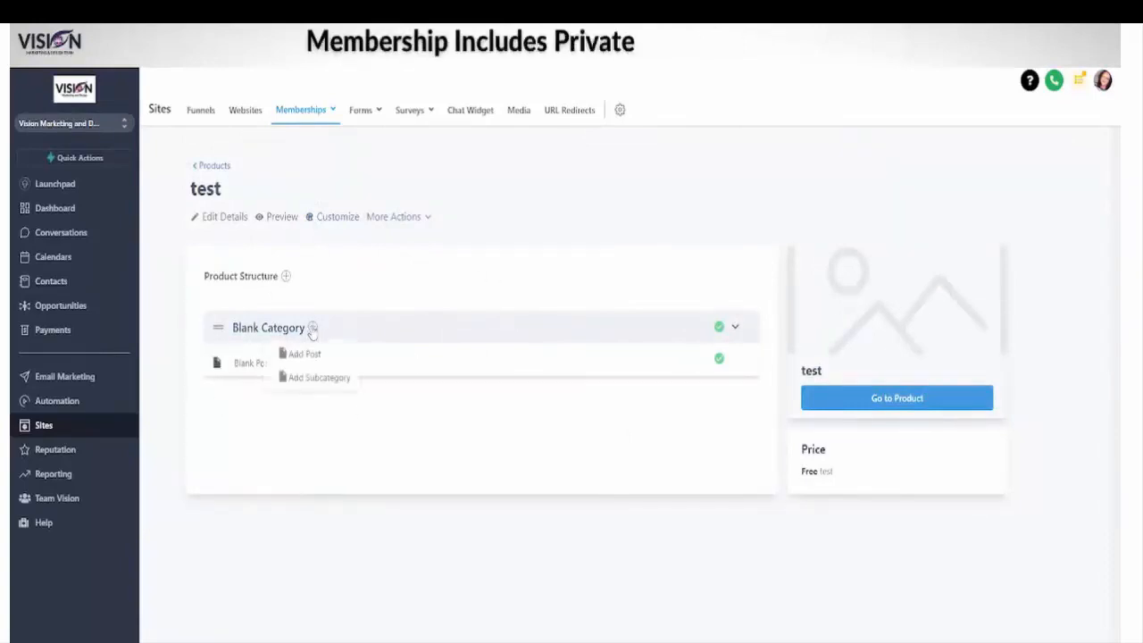
left_click(303, 355)
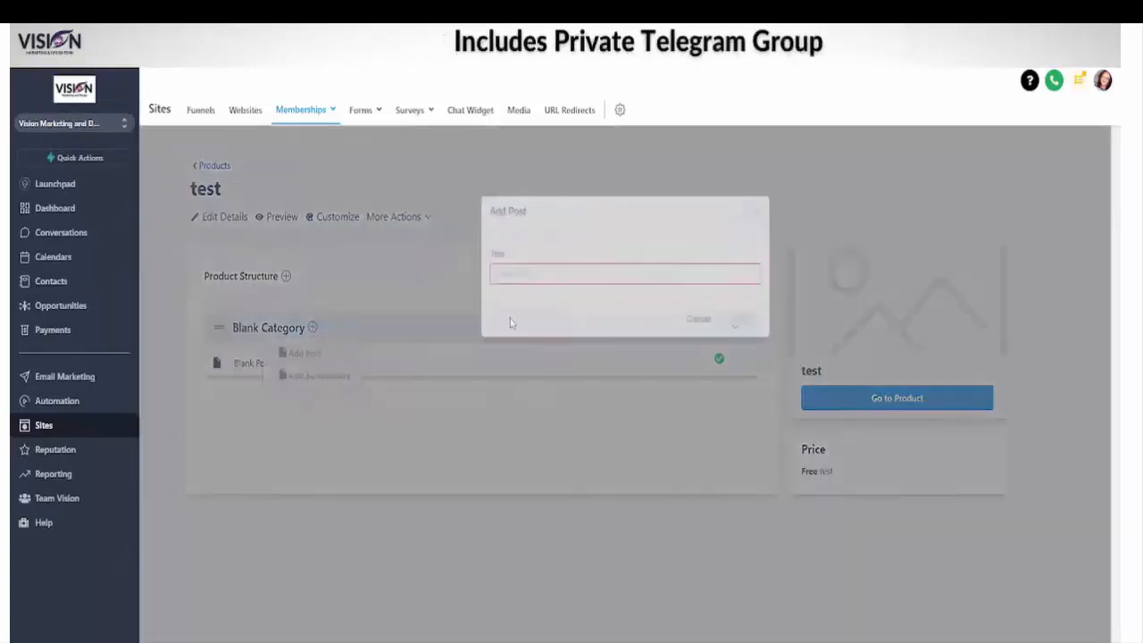
left_click(542, 275)
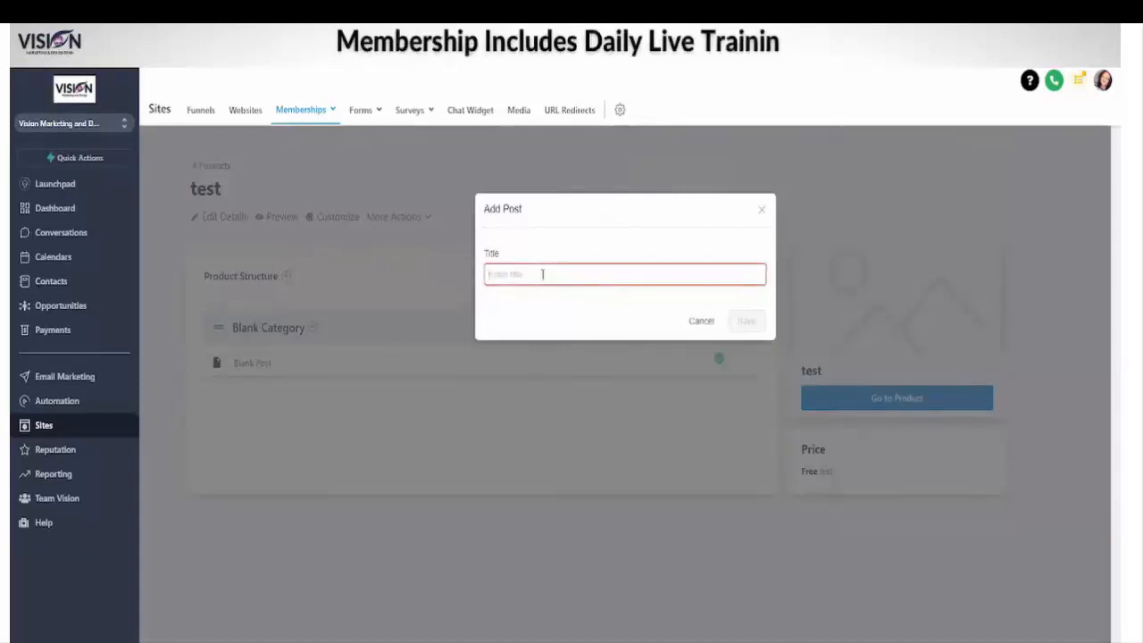
type("training exp")
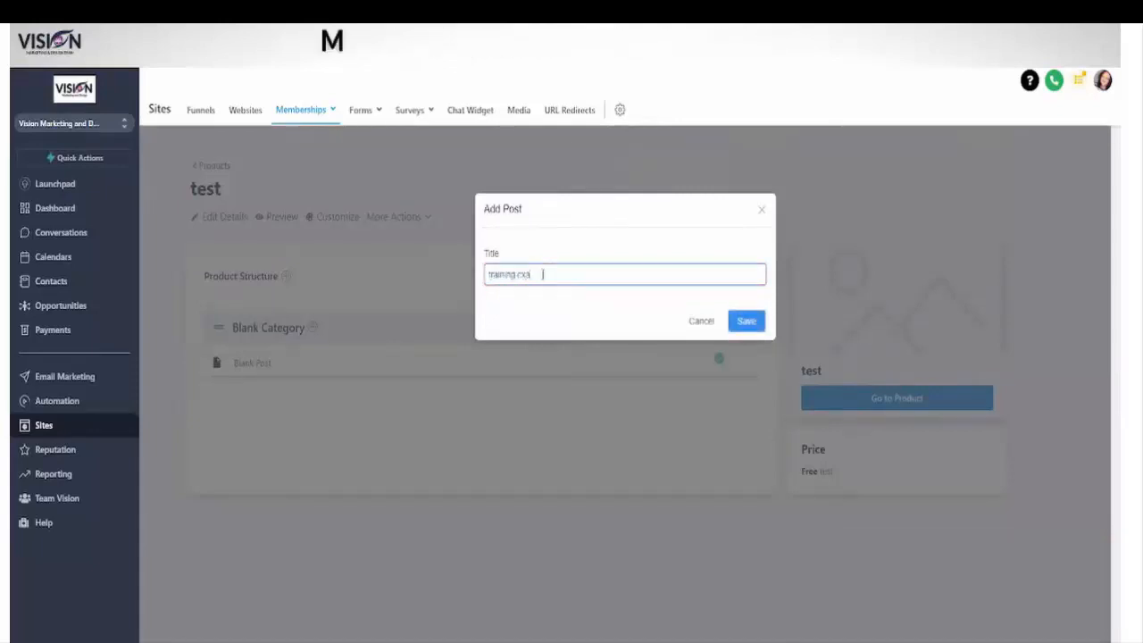
key("BackSpace")
key("BackSpace")
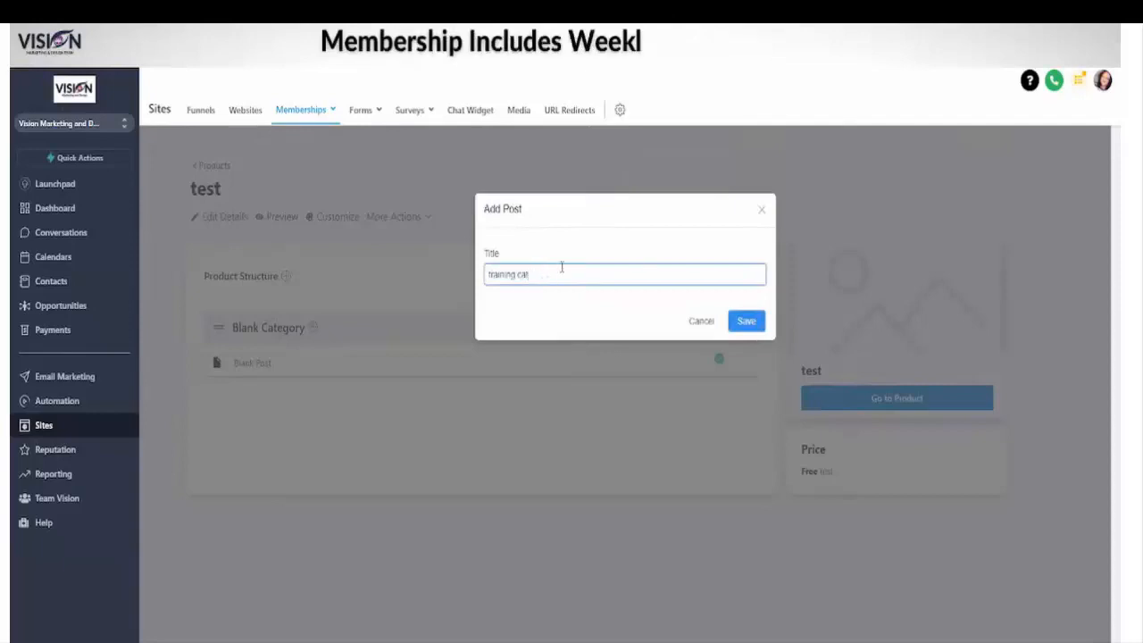
left_click(747, 321)
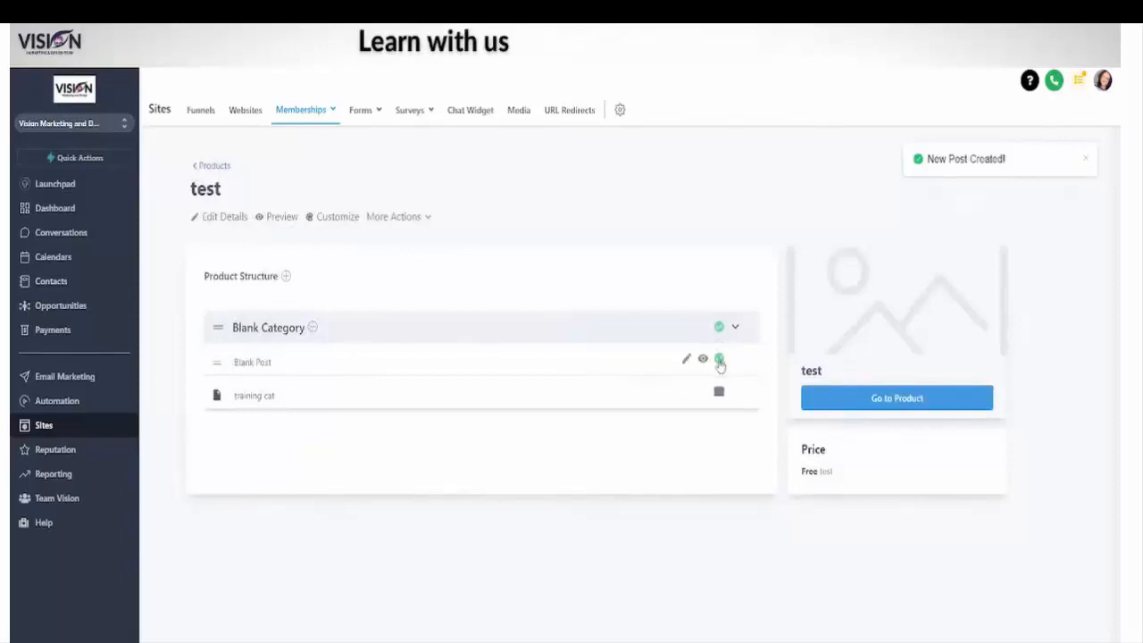
Step: Look over Blank Category's add options and create a new category titled "sample category" in the product structure
left_click(314, 328)
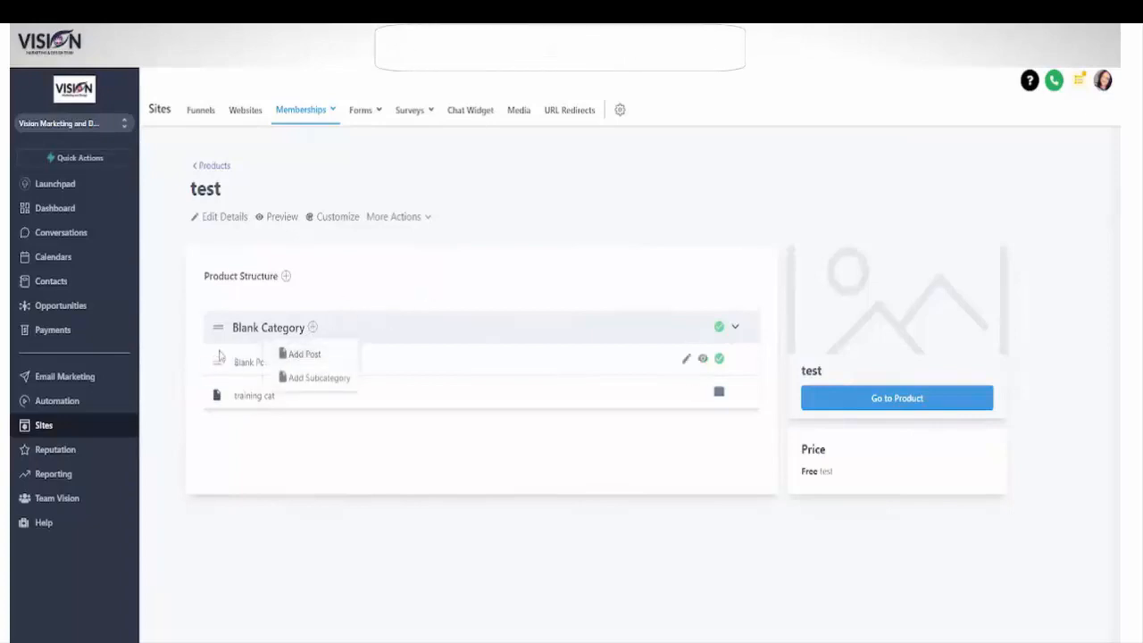
left_click(369, 444)
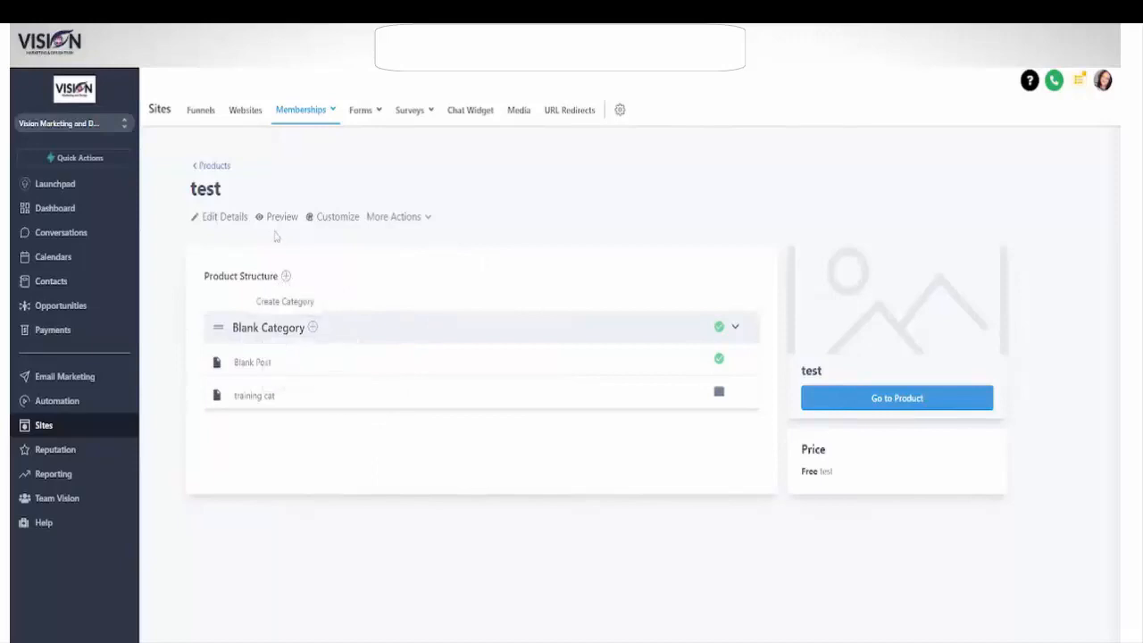
left_click(286, 276)
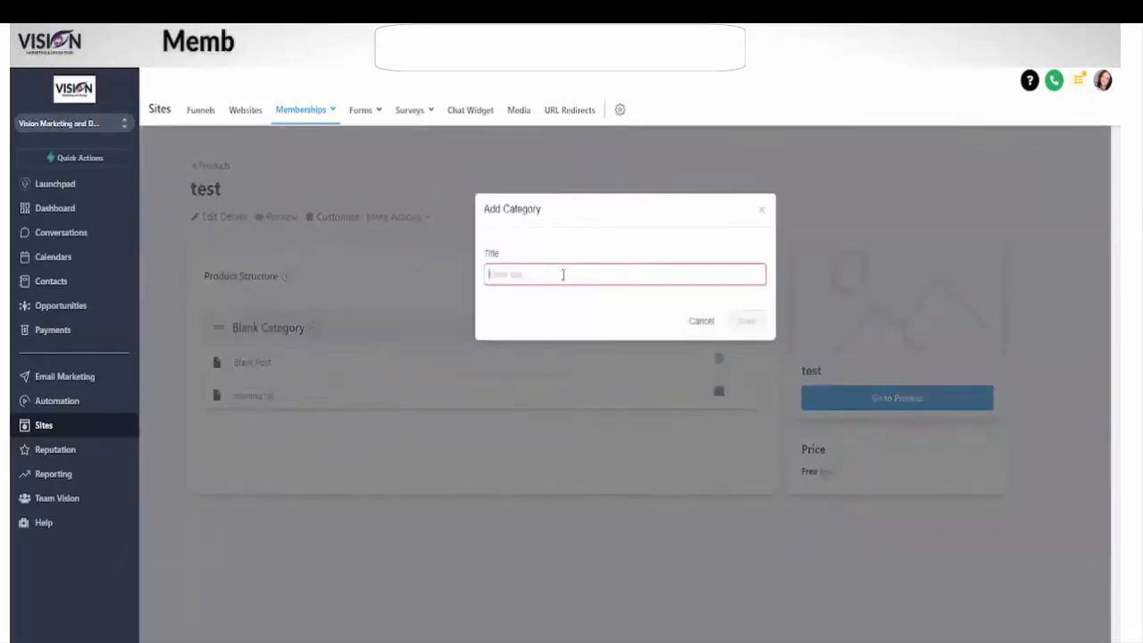
type("sample")
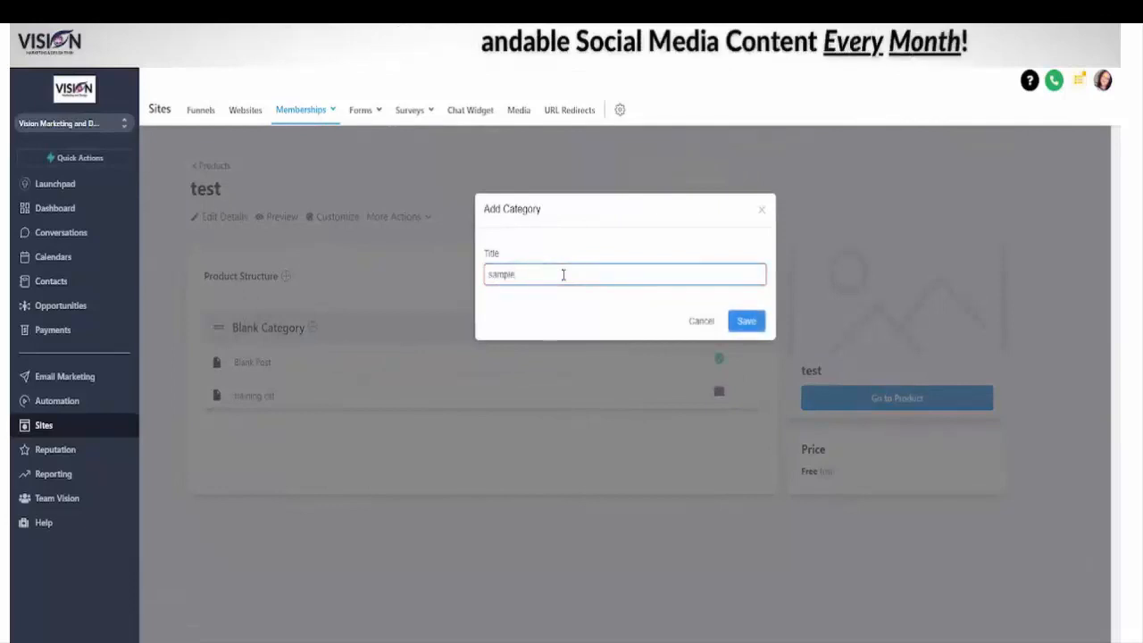
key("BackSpace")
key("BackSpace")
key("BackSpace")
key("BackSpace")
key("BackSpace")
key("BackSpace")
type("samp")
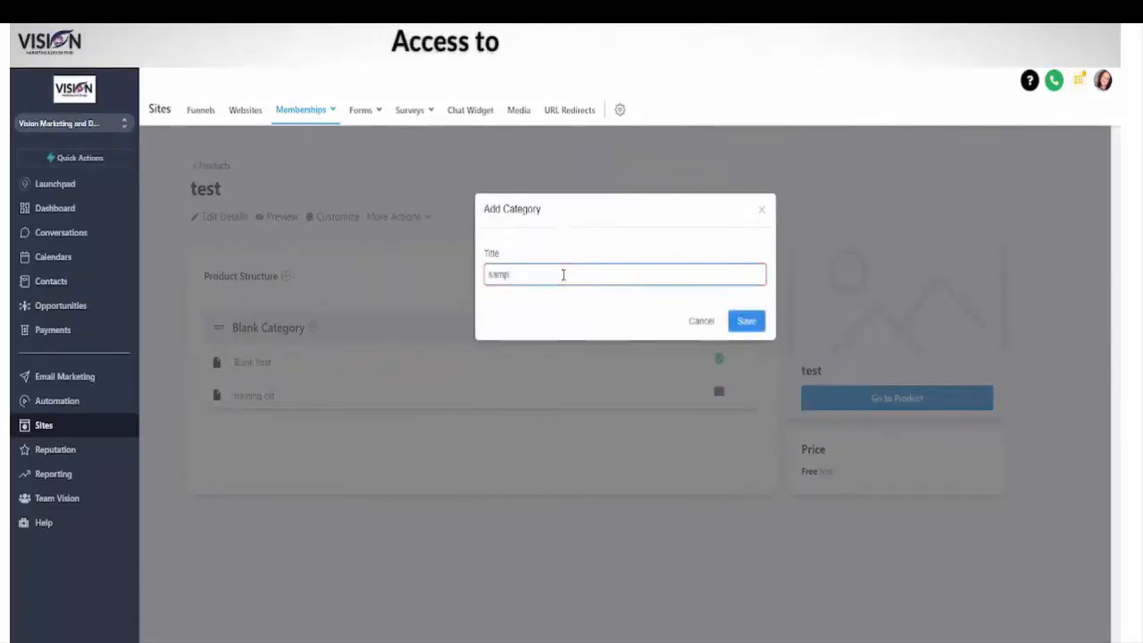
type("le cata")
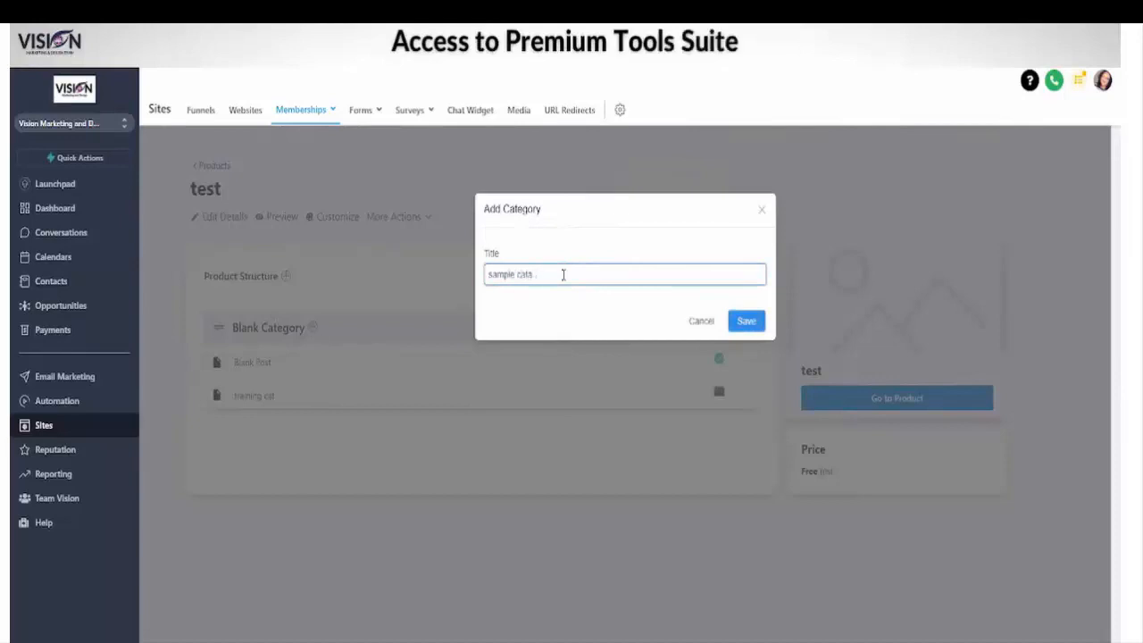
key("BackSpace")
type("egory")
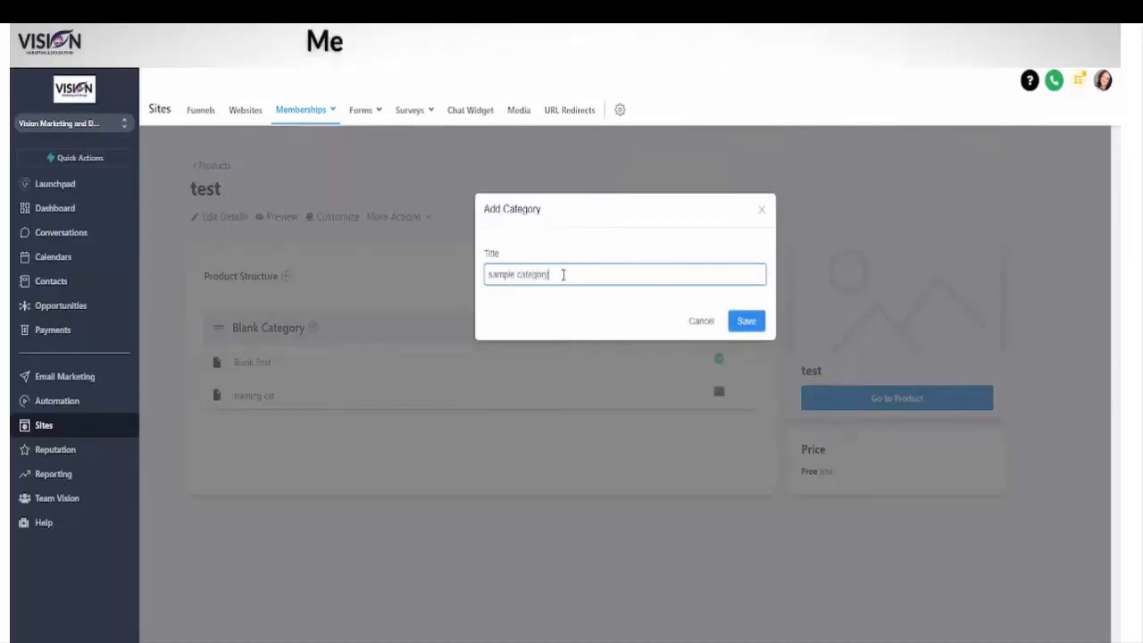
left_click(747, 327)
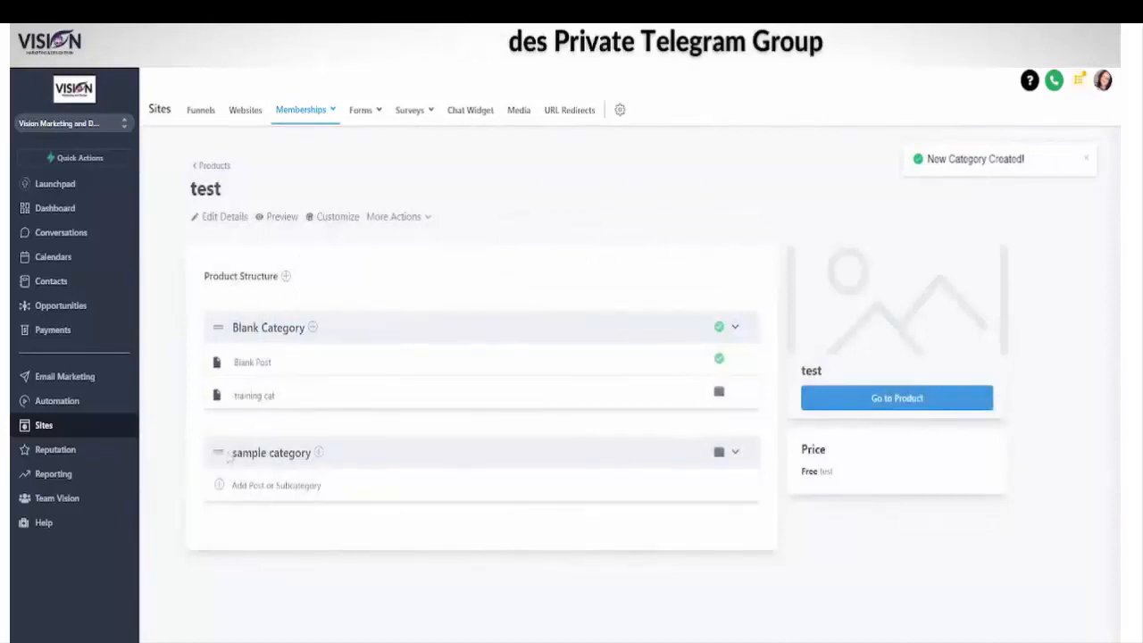
Step: Add a post titled "Added this post" to the sample category
left_click_drag(204, 276, 275, 279)
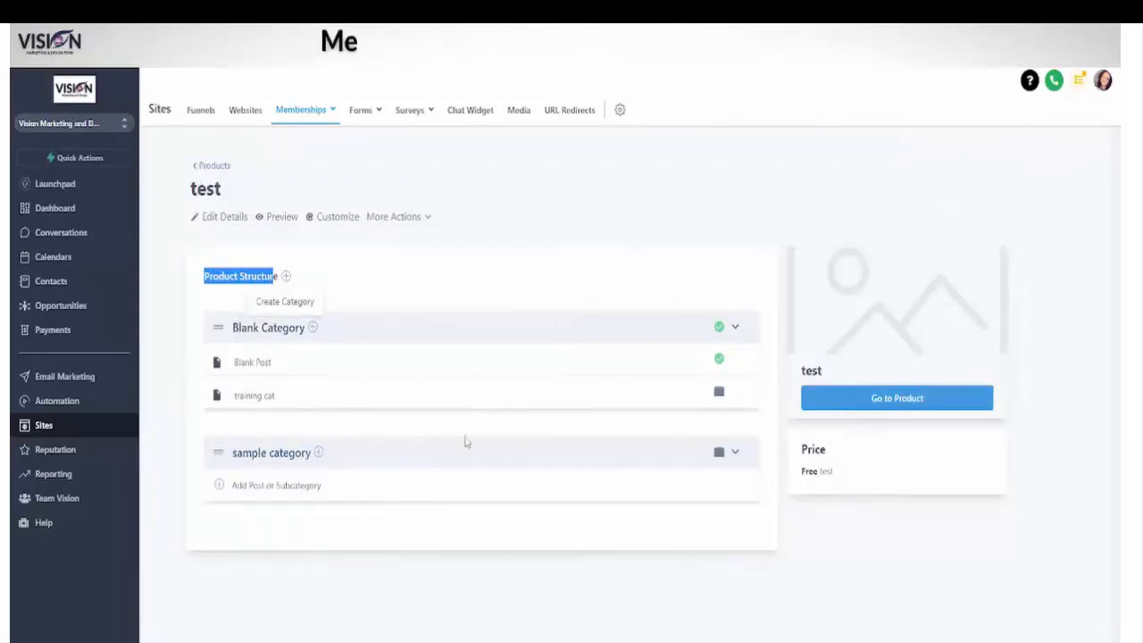
left_click(179, 496)
left_click(226, 485)
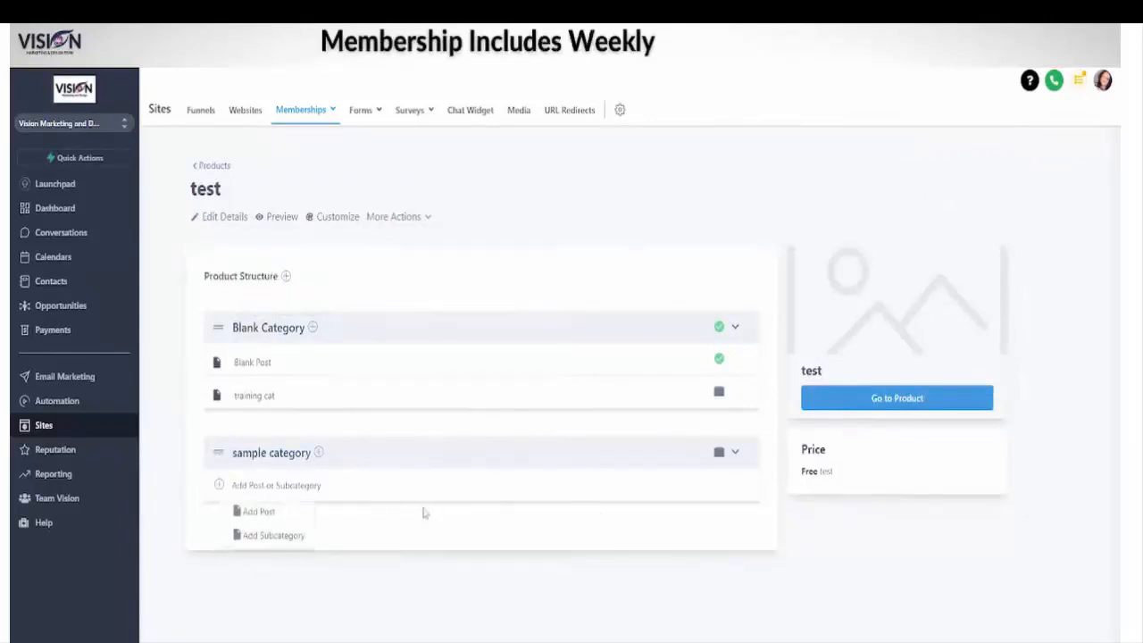
left_click(258, 514)
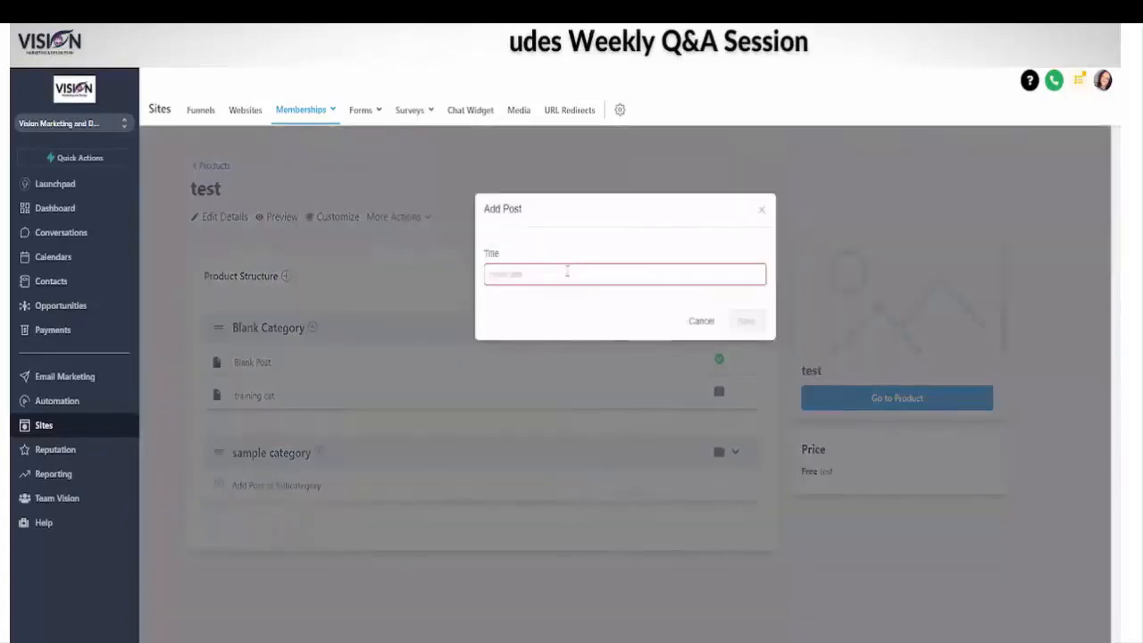
type("Added this post")
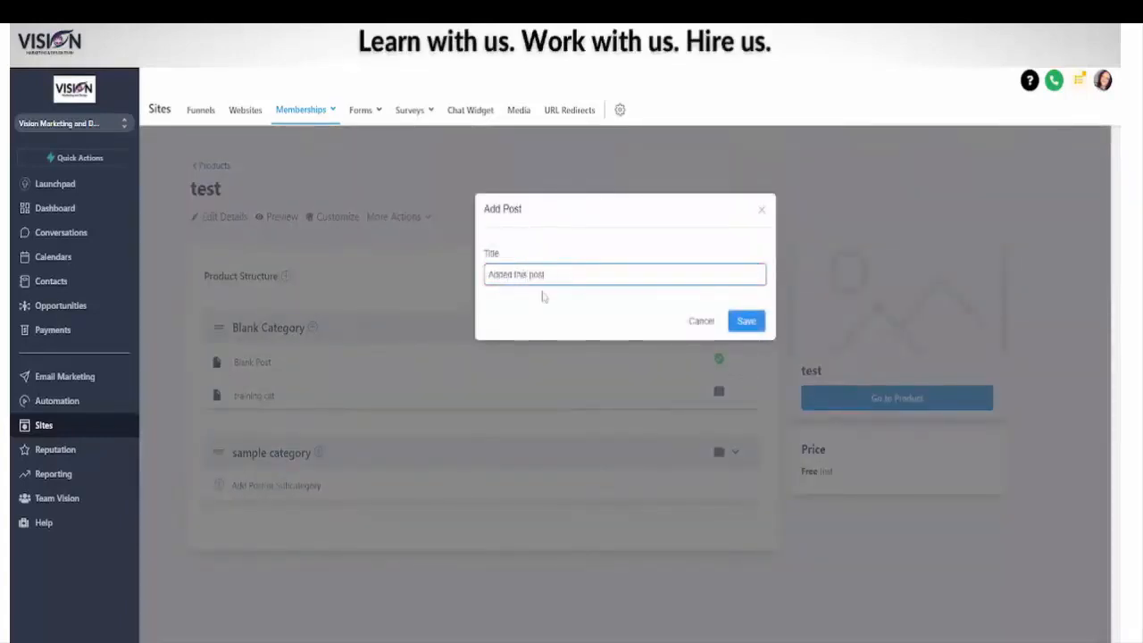
left_click(736, 329)
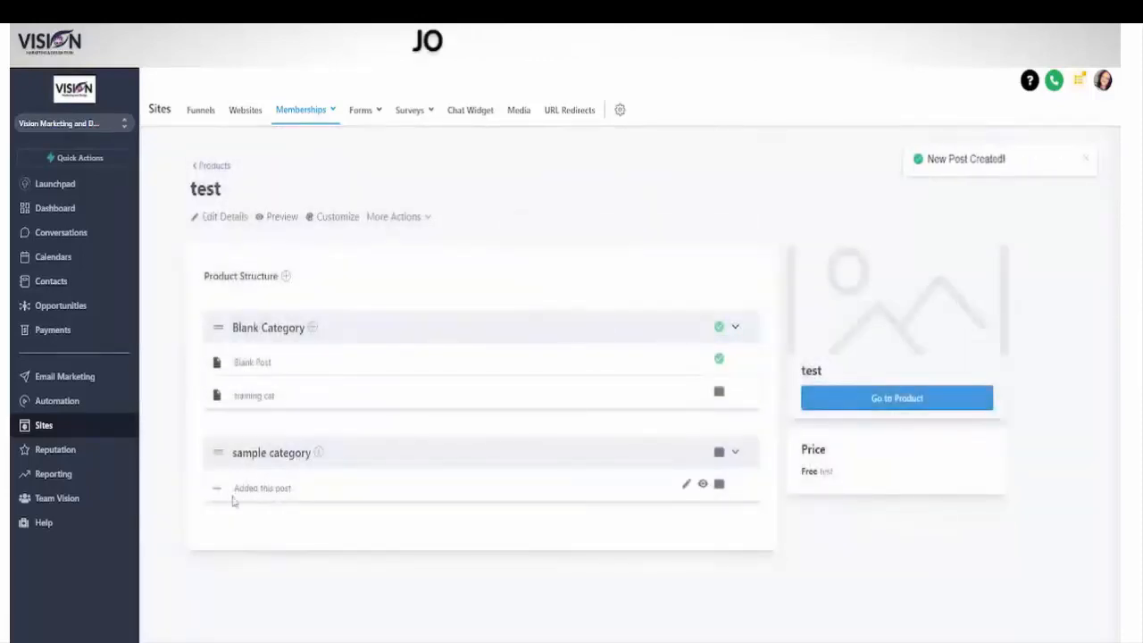
Step: Open the "Added this post" post and examine its video, post details and body fields, including the body's source code editor
left_click(281, 492)
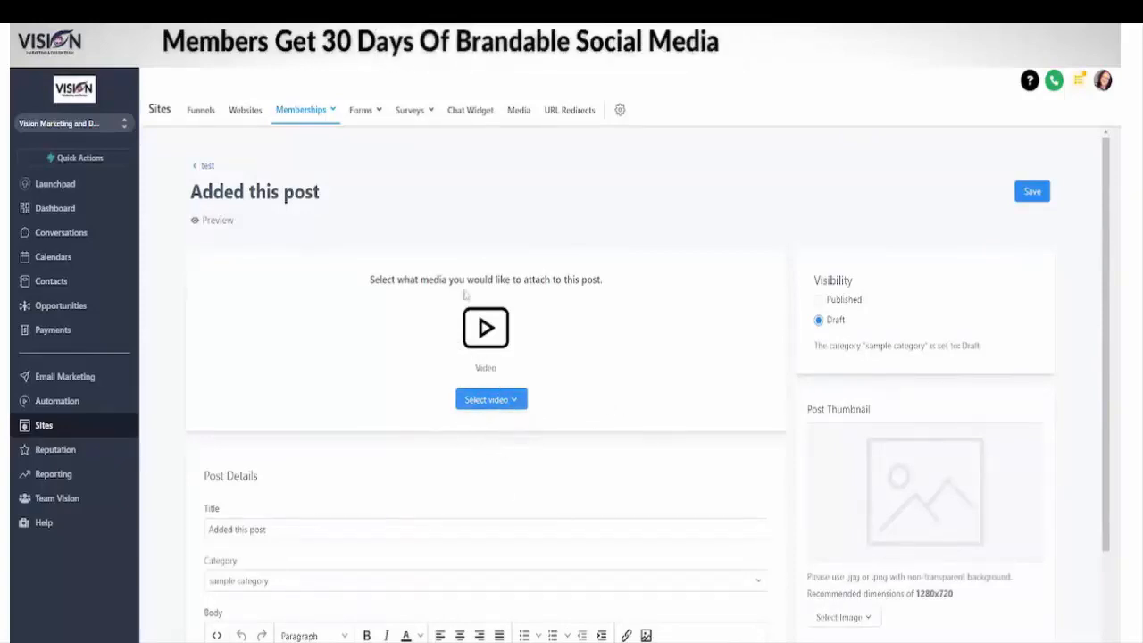
scroll(304, 319, "down", 3)
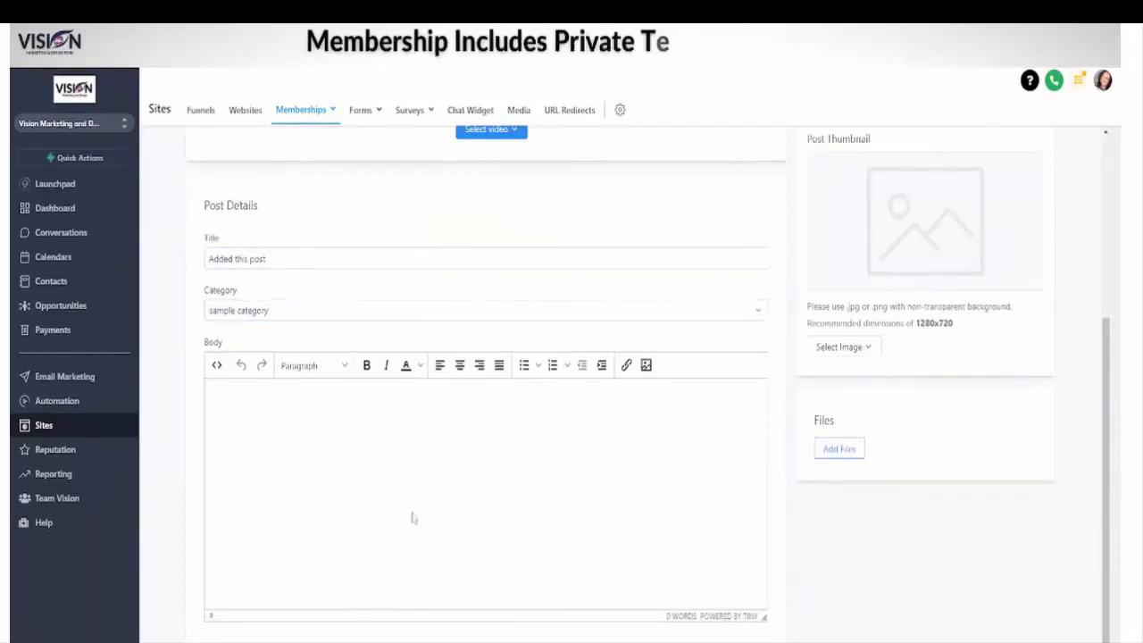
scroll(527, 255, "up", 3)
scroll(515, 352, "down", 3)
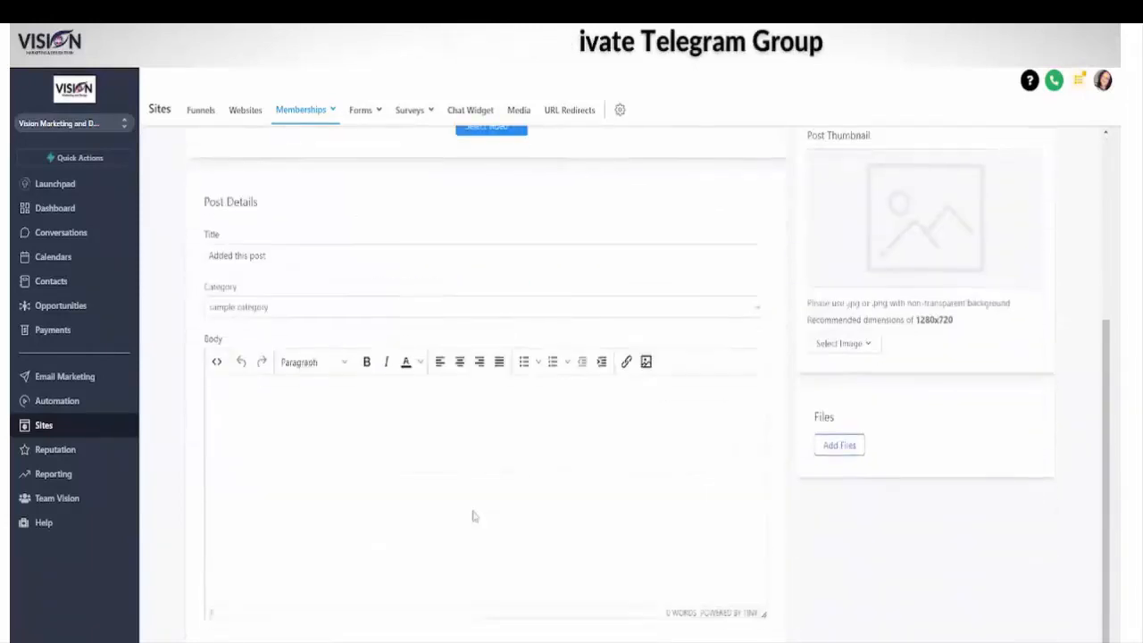
left_click(217, 360)
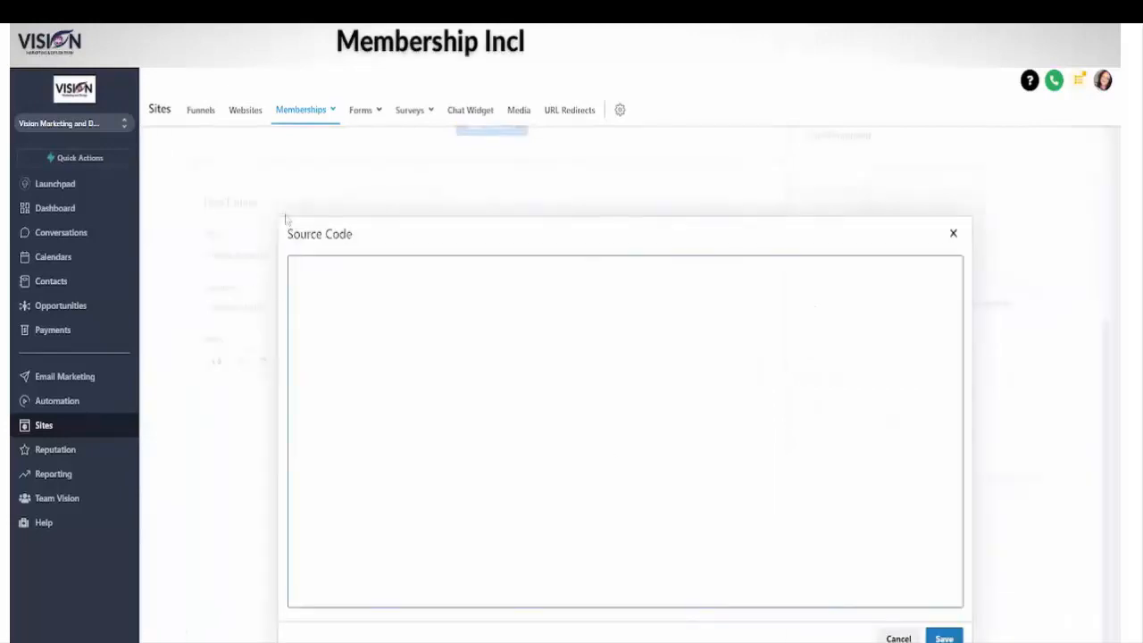
left_click(954, 233)
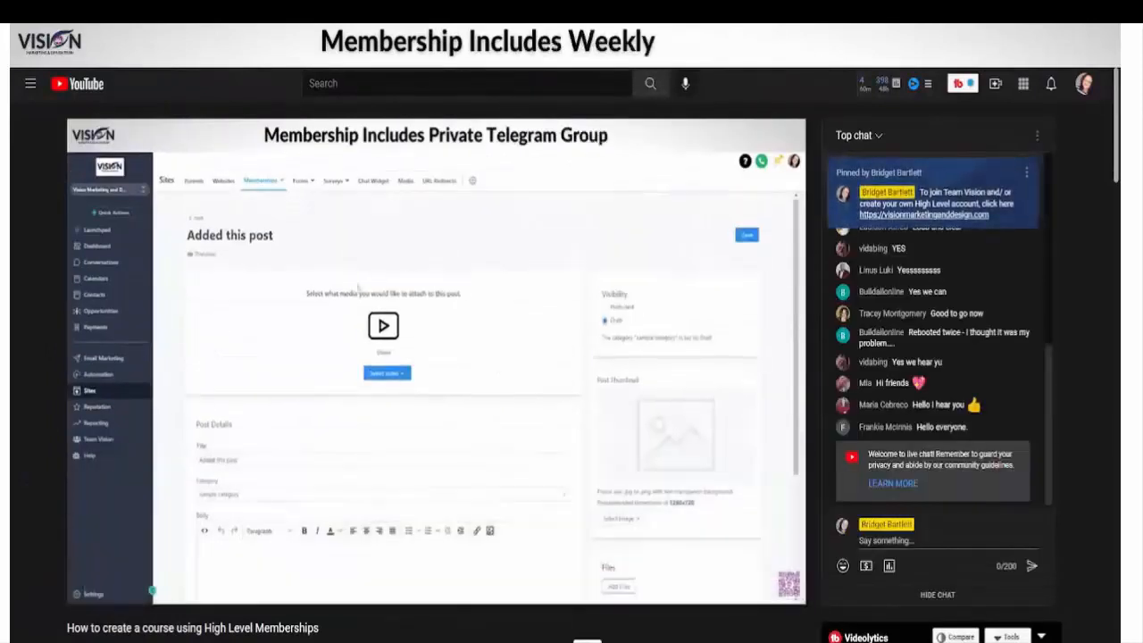
Step: Compare the post's settings with the Day 1 lesson in the Live Training Replays preview, and return to the products list
left_click(733, 637)
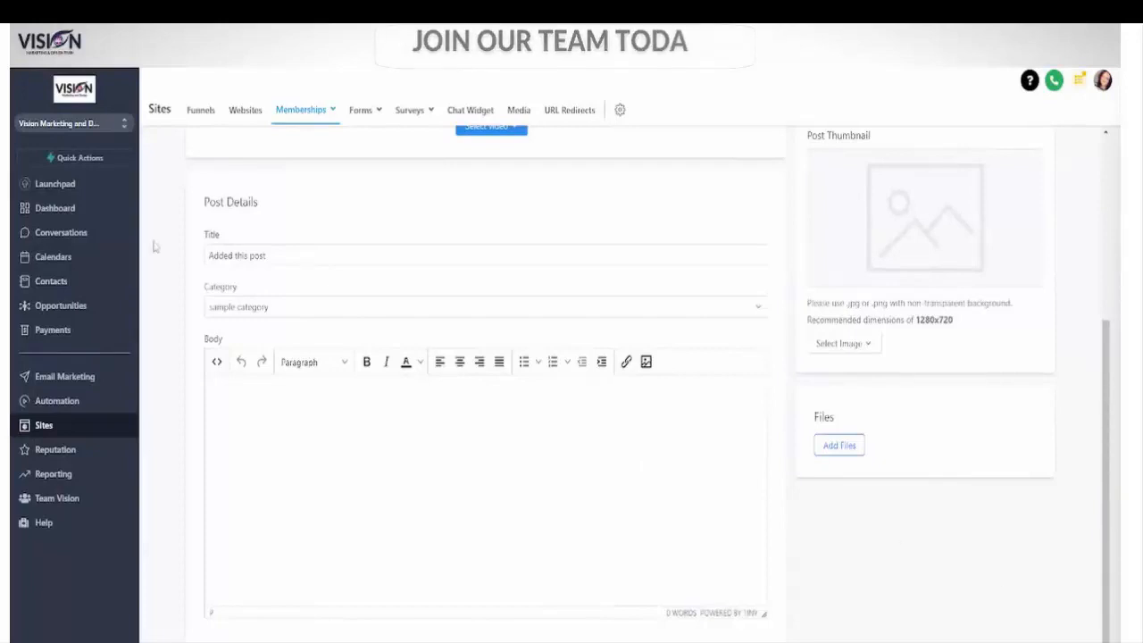
scroll(909, 358, "up", 5)
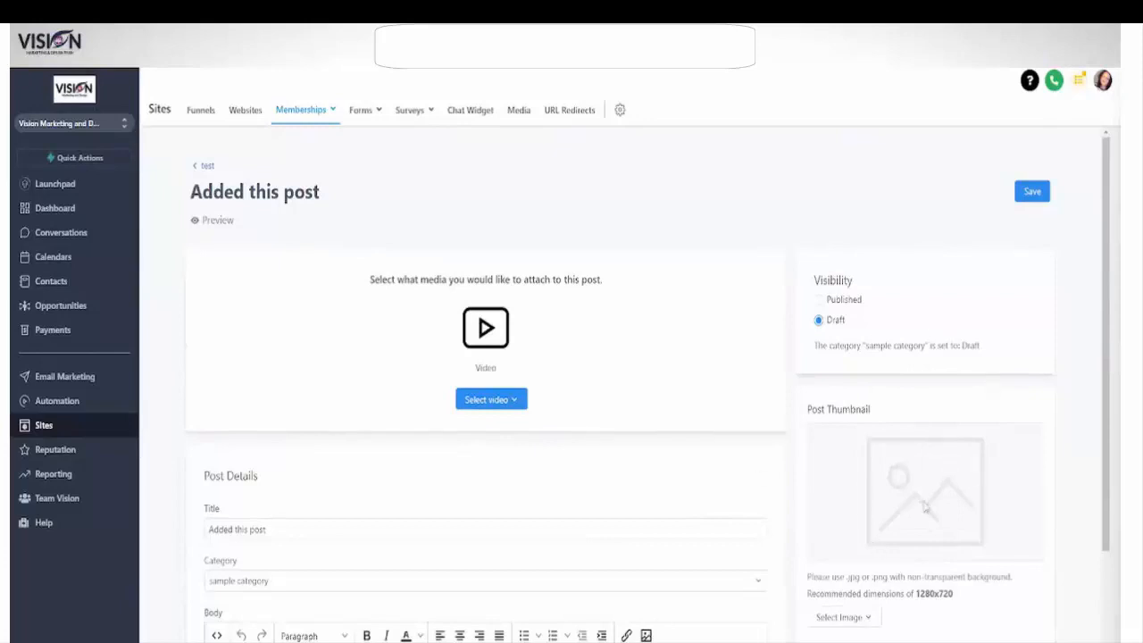
scroll(890, 500, "down", 3)
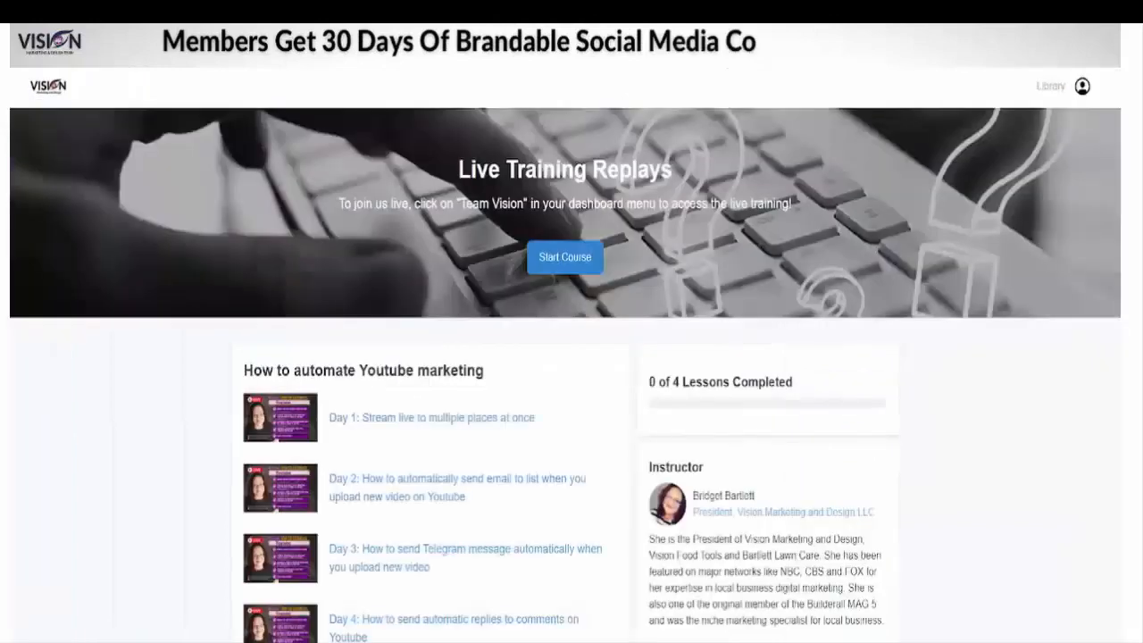
left_click(377, 417)
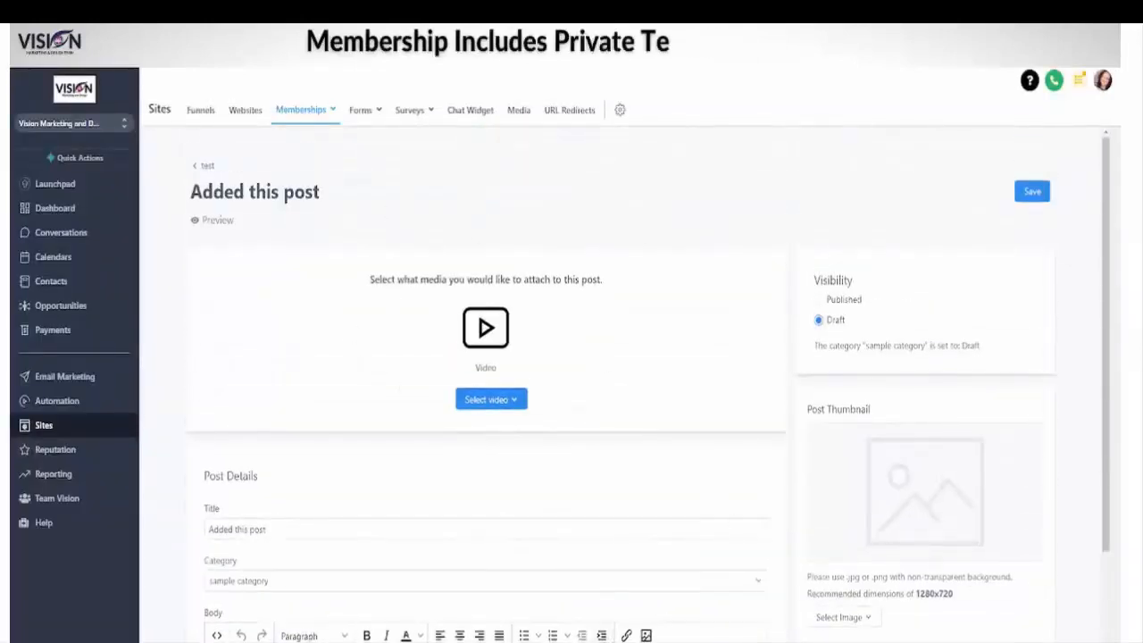
scroll(872, 491, "down", 3)
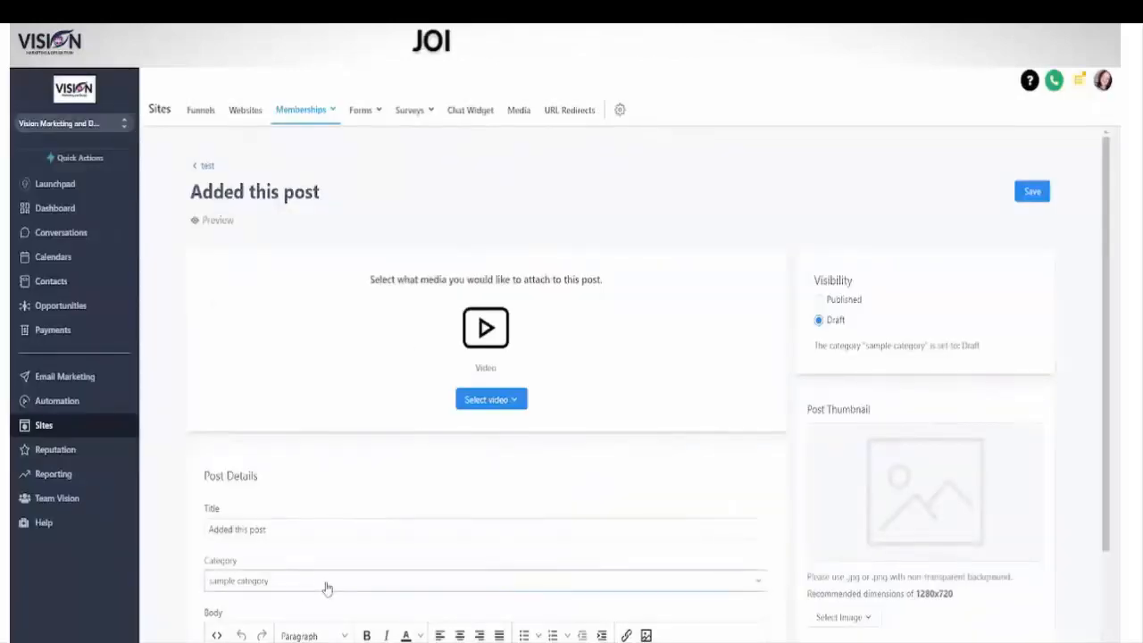
left_click(205, 168)
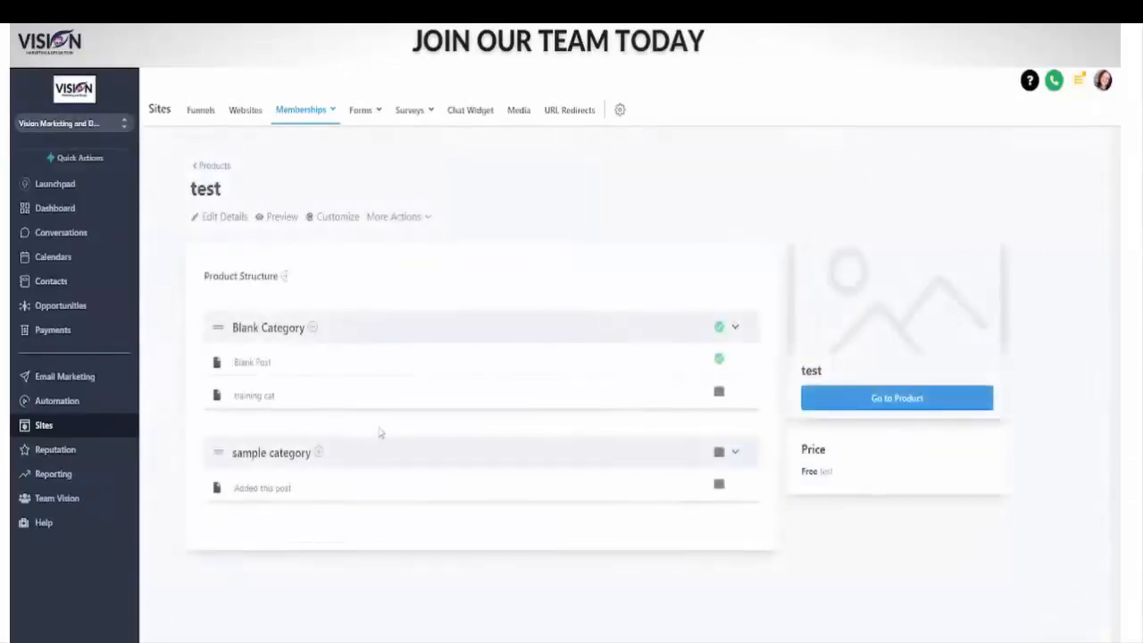
left_click(208, 168)
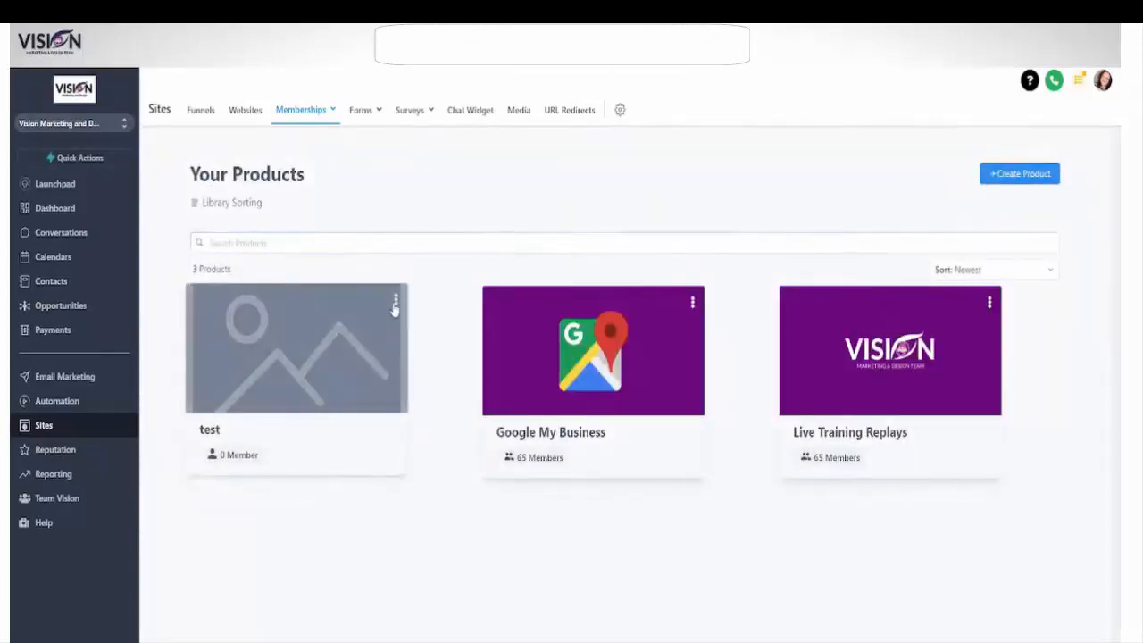
Step: Delete the test product through its product details and confirm the deletion
left_click(394, 308)
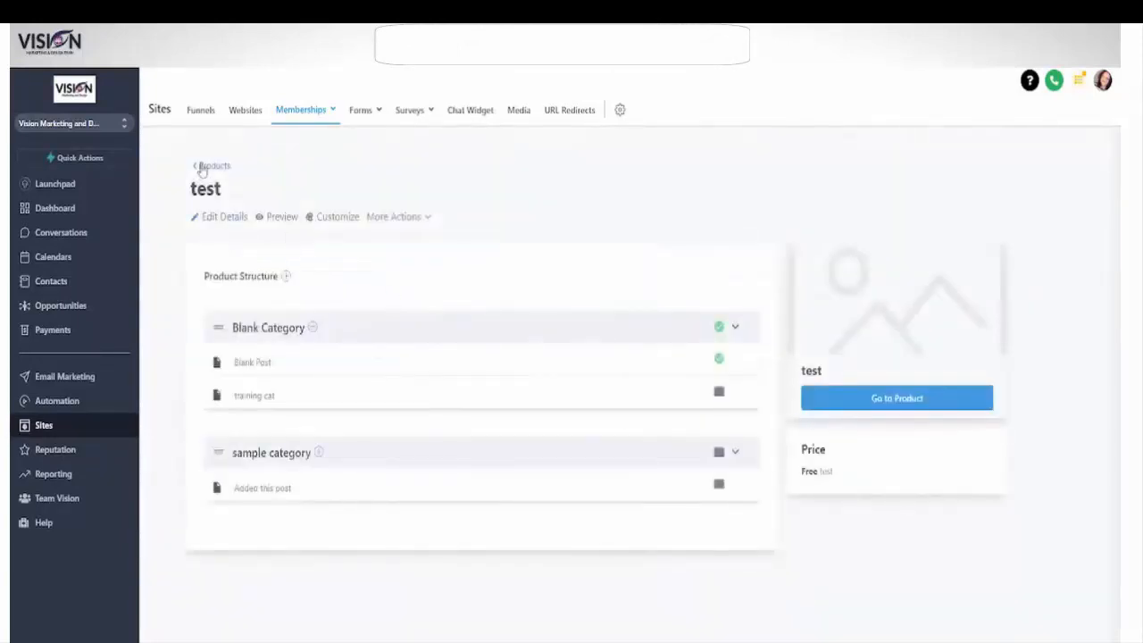
left_click(396, 301)
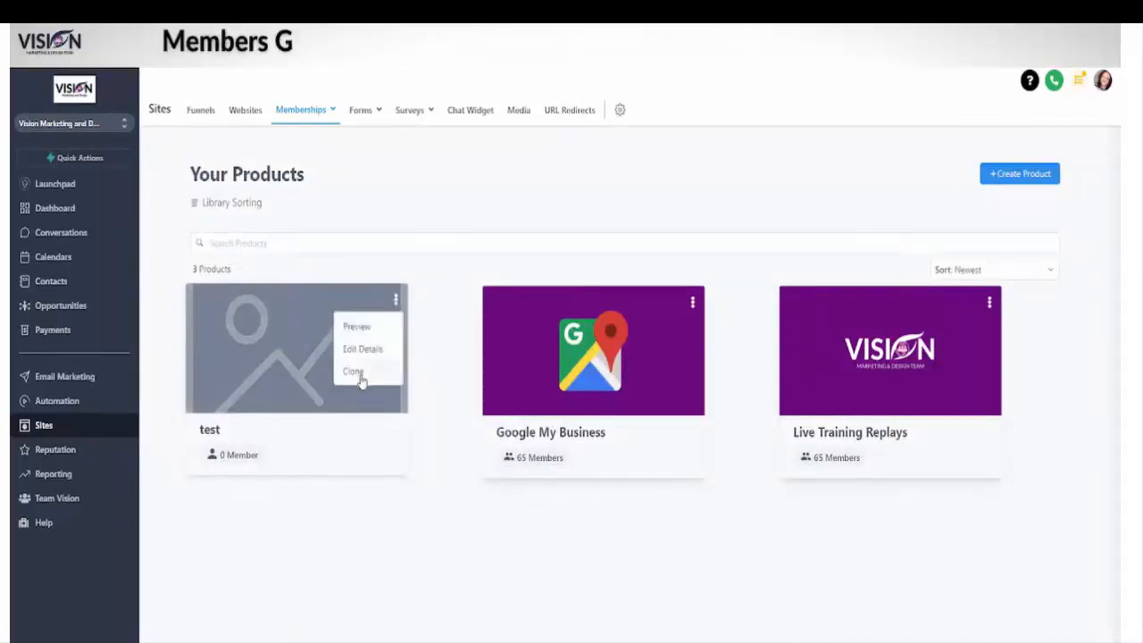
left_click(362, 349)
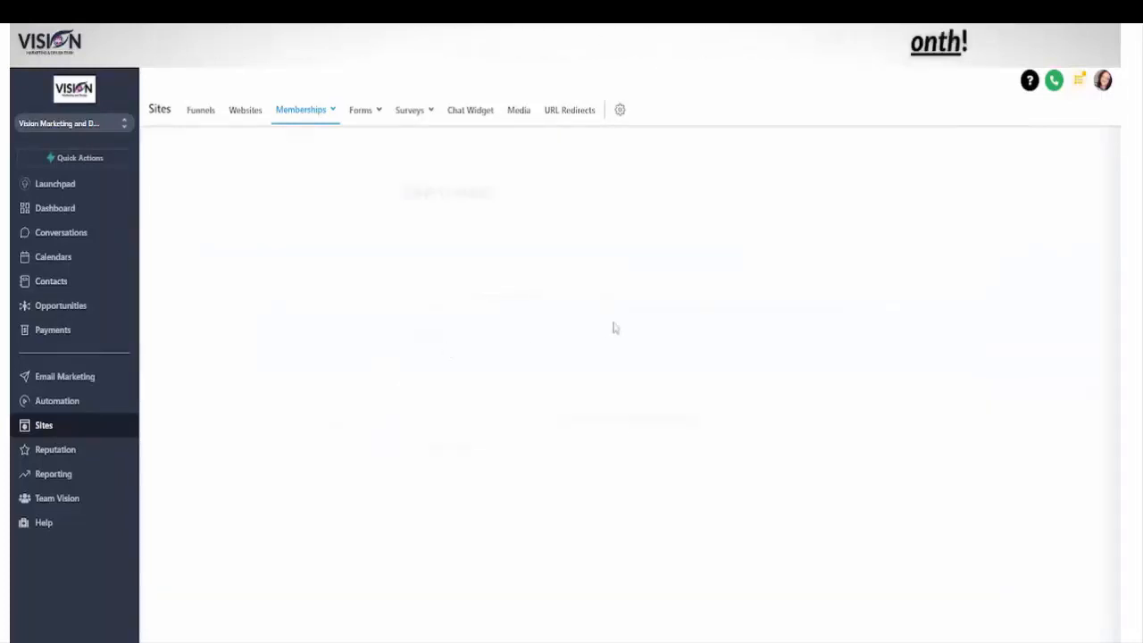
scroll(802, 553, "down", 2)
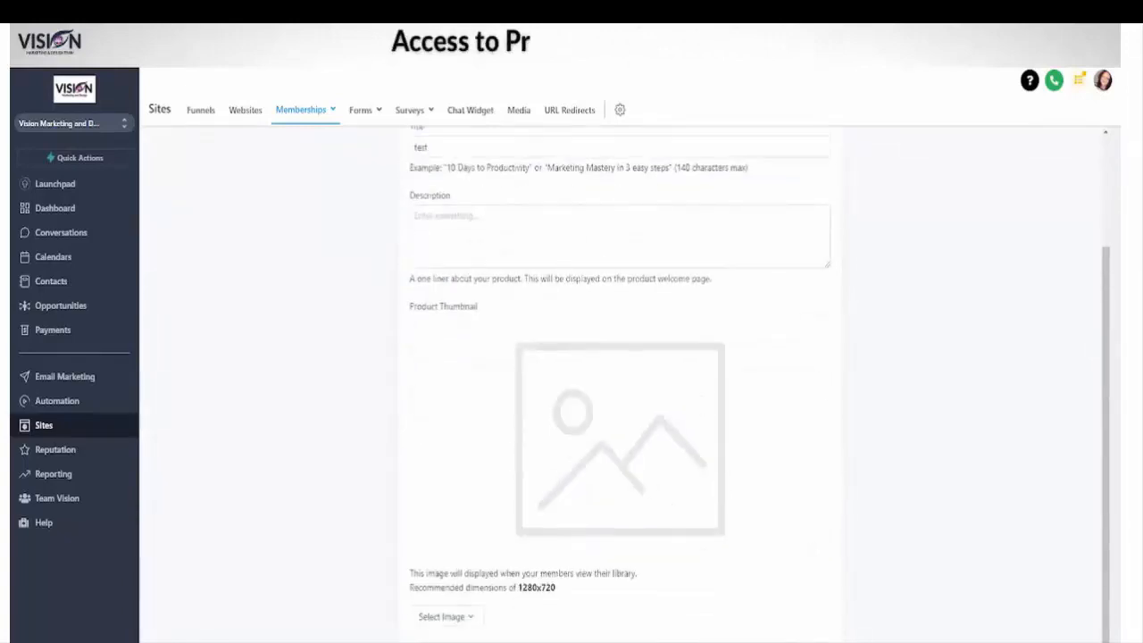
left_click(770, 637)
left_click(731, 300)
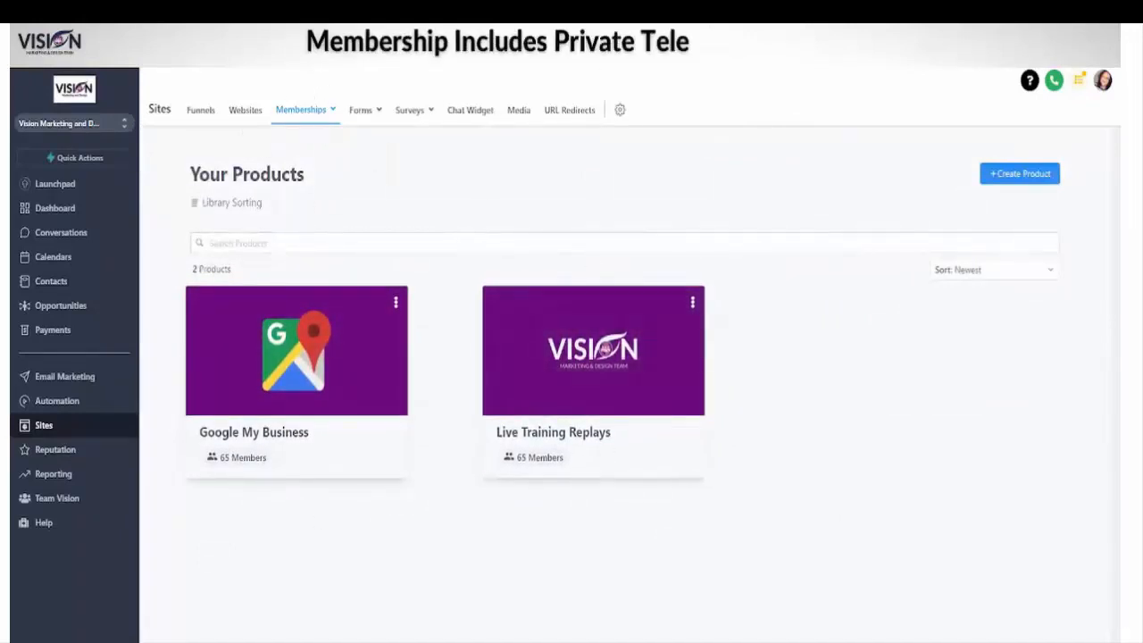
Step: Preview the Google My Business course and look through its CLAIM & VERIFY, CHOOSING PRIMARY CATEGORY and MESSAGES & INSIGHTS lessons
left_click(282, 356)
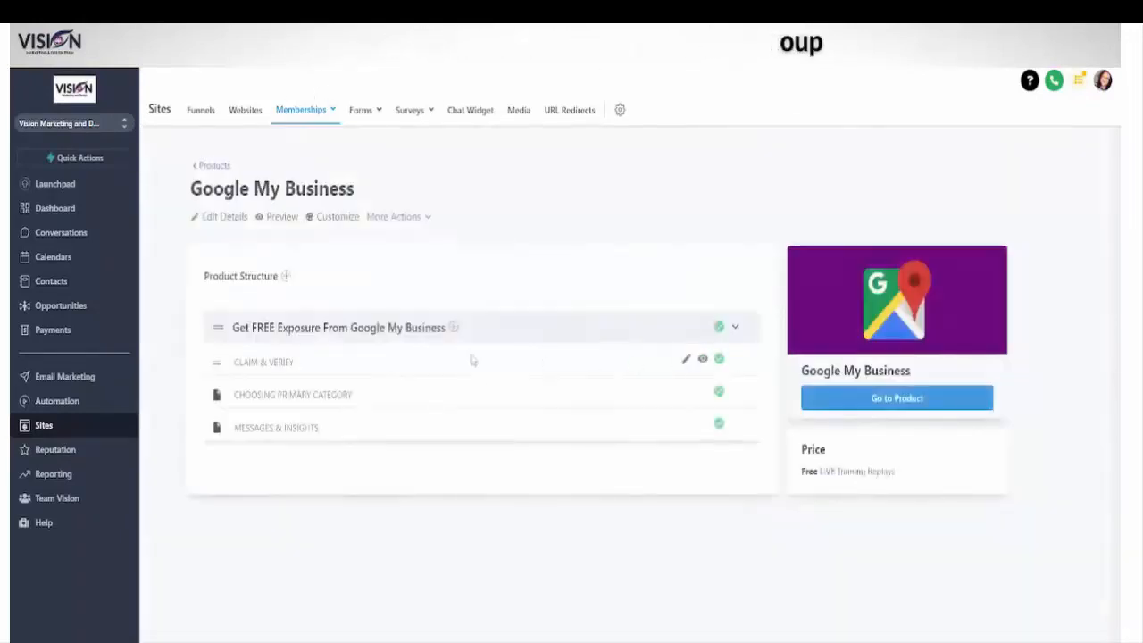
left_click(265, 217)
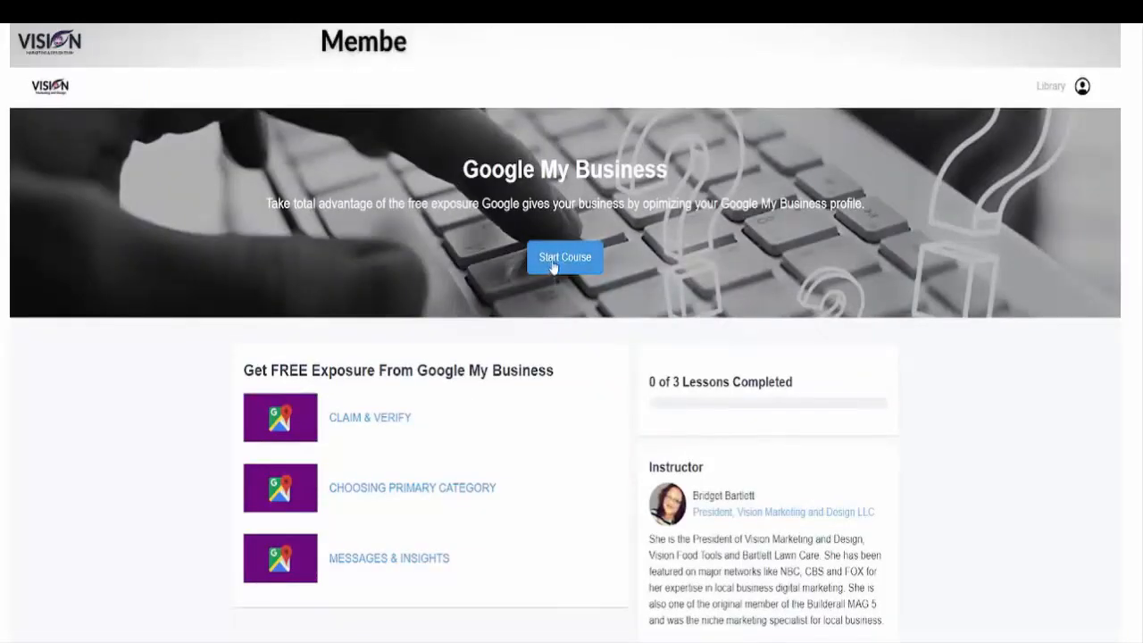
left_click(365, 418)
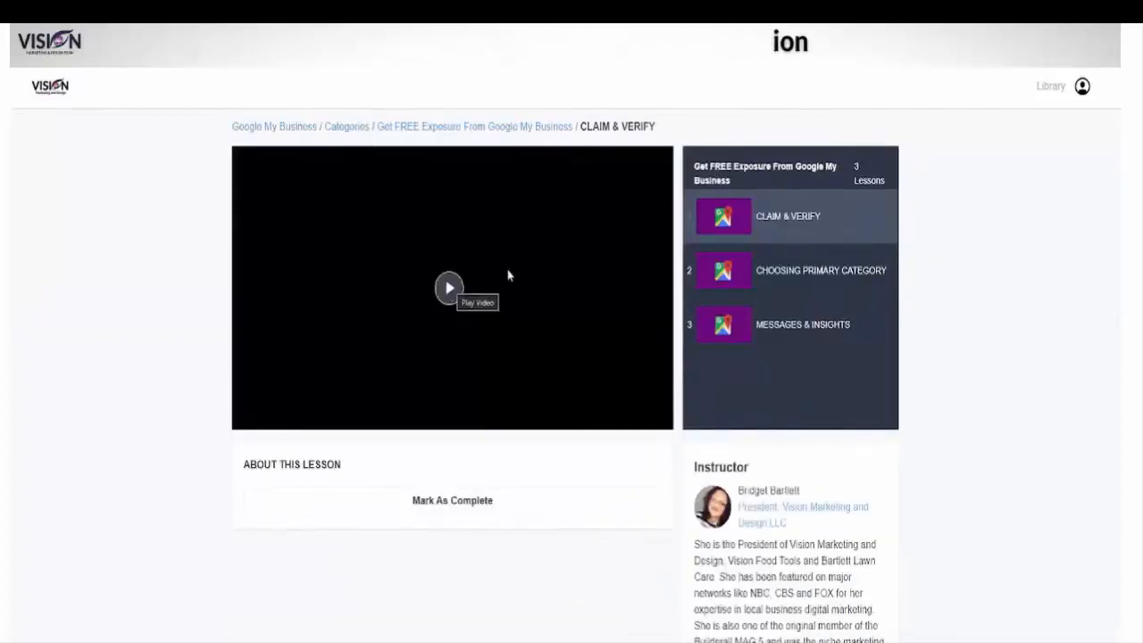
left_click(726, 286)
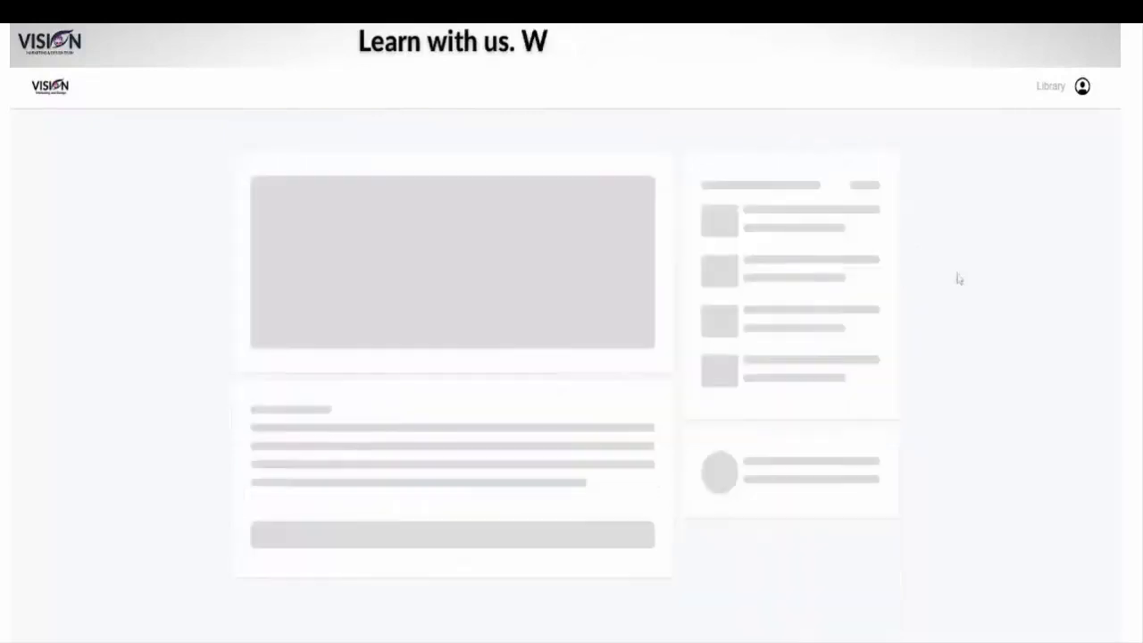
left_click(754, 327)
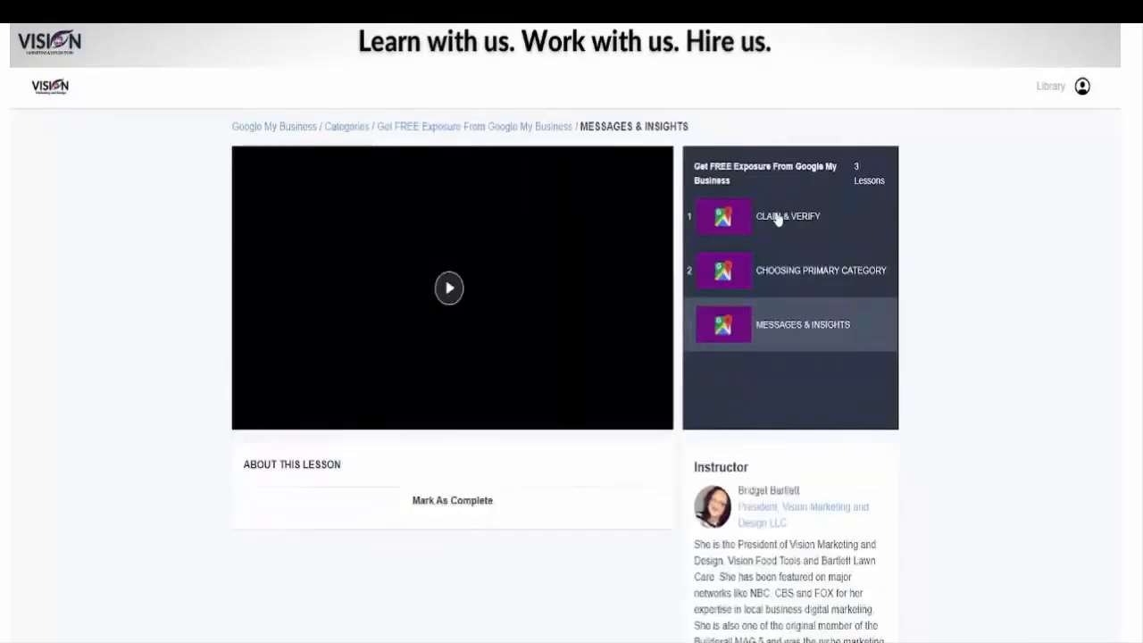
left_click(740, 217)
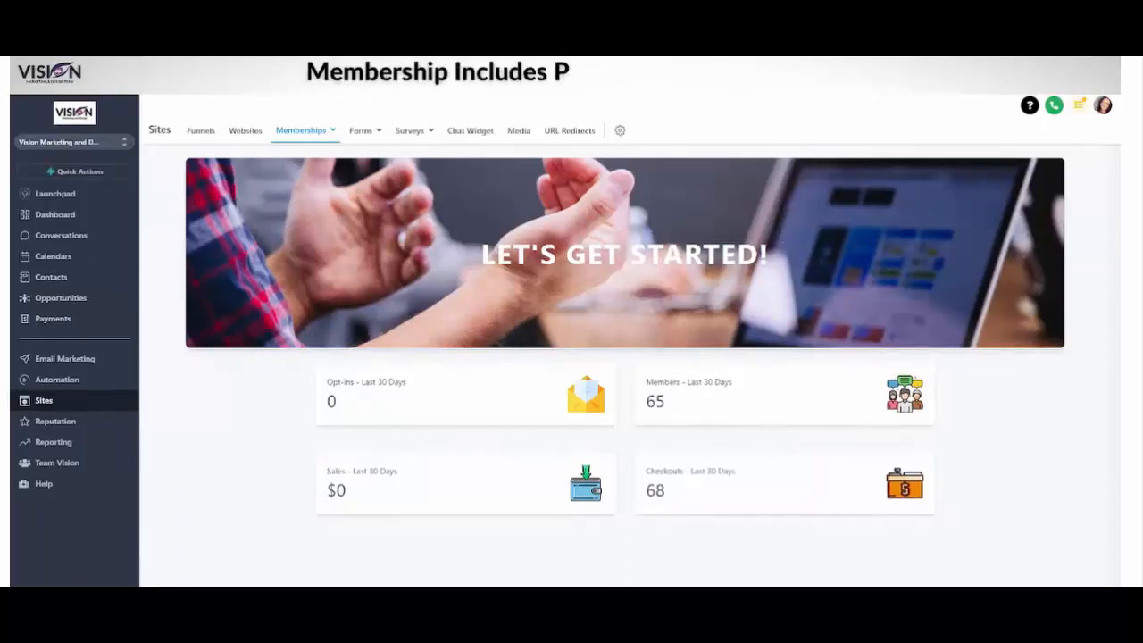
Step: Open the help library from the memberships dashboard to view the support options
left_click(1030, 107)
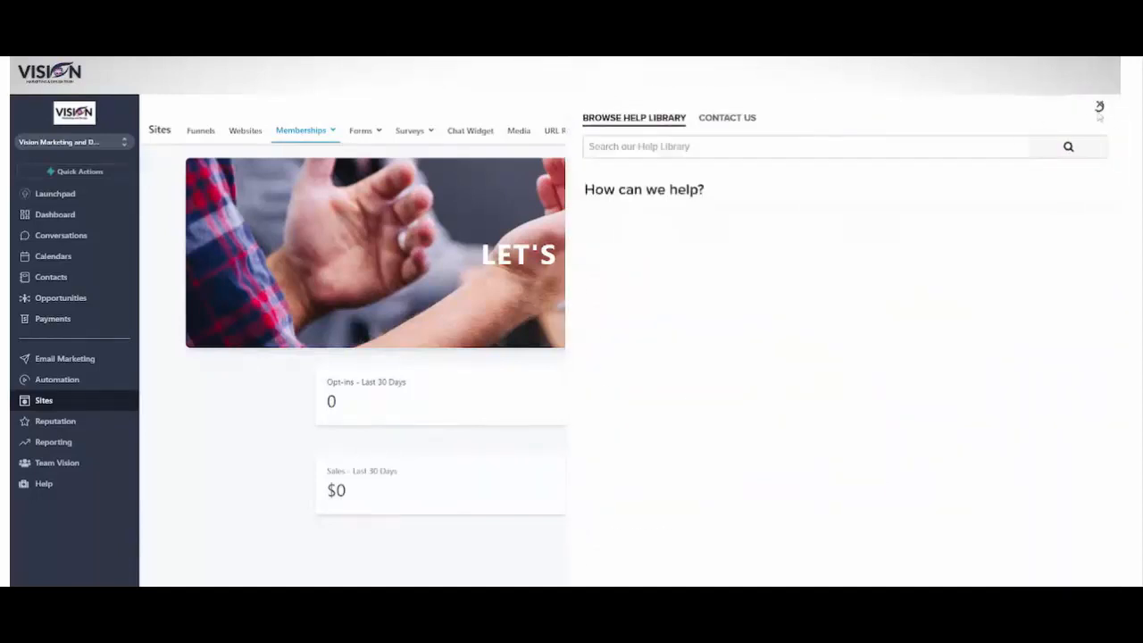